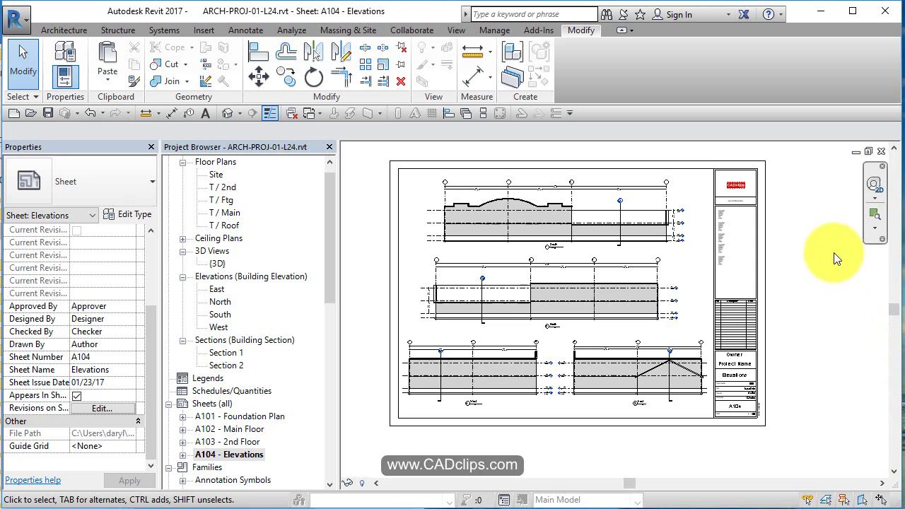
# - Open the Print dialog for sheet A104 Elevations from the application menu, with CutePDF Writer as printer
pyautogui.moveTo(834, 253); pyautogui.dragTo(822, 282, button='middle')
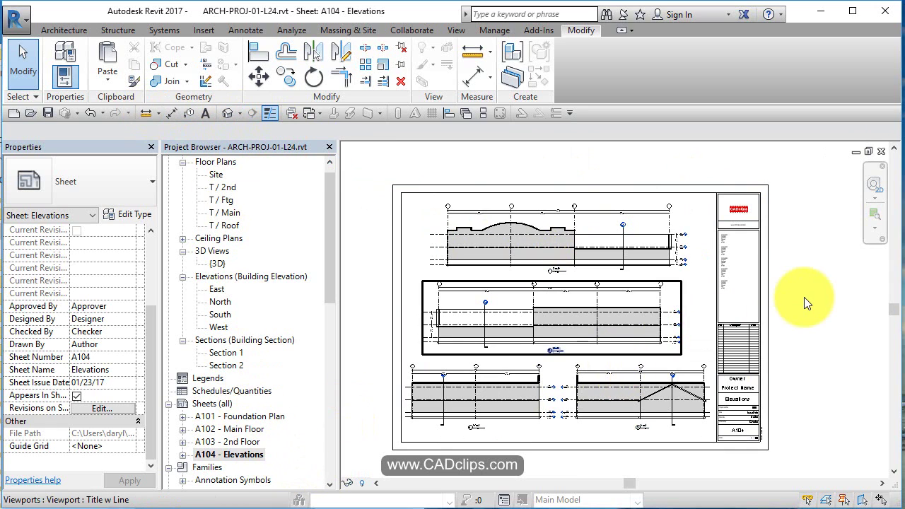
pyautogui.moveTo(815, 307)
pyautogui.mouseDown(button='middle')
pyautogui.moveTo(834, 301)
pyautogui.moveTo(820, 302)
pyautogui.mouseUp(button='middle')
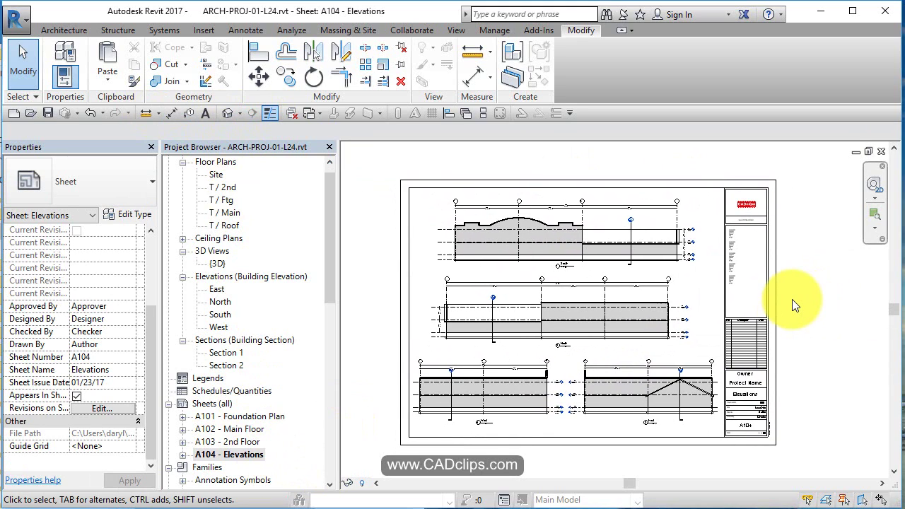
pyautogui.click(25, 25)
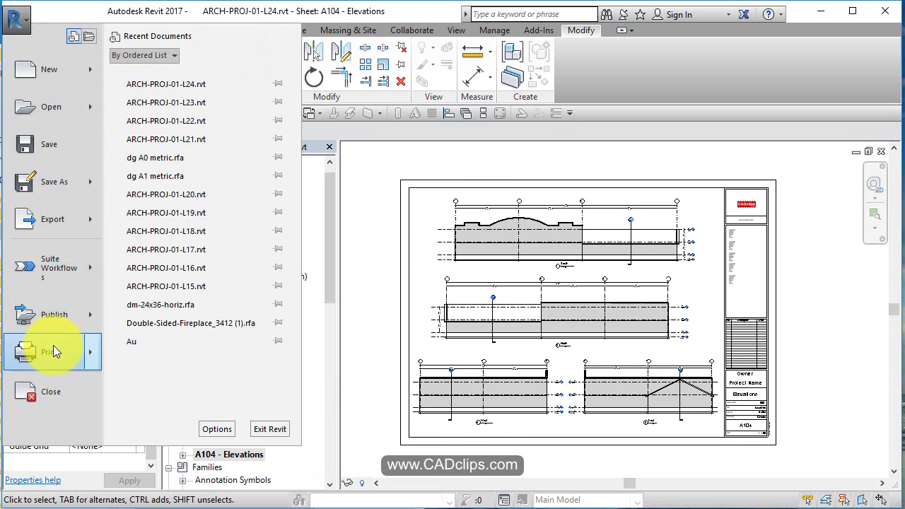
pyautogui.moveTo(94, 345)
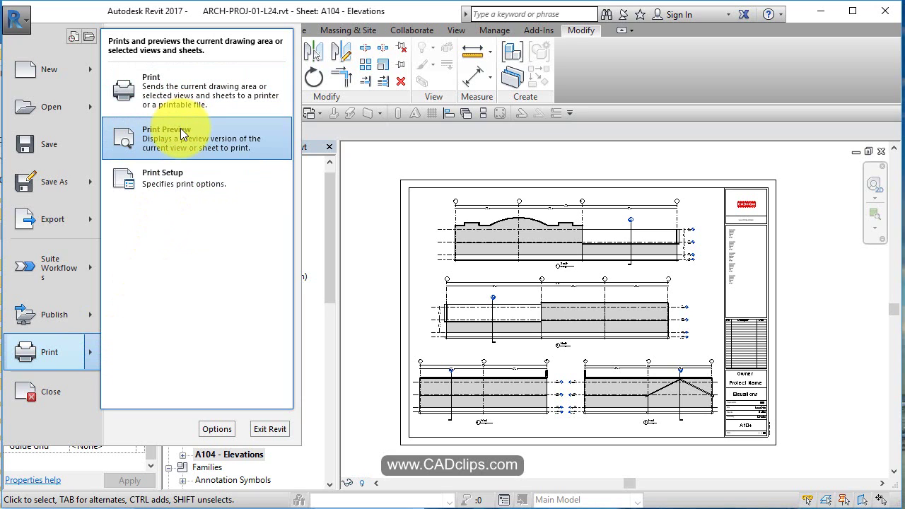
pyautogui.click(202, 95)
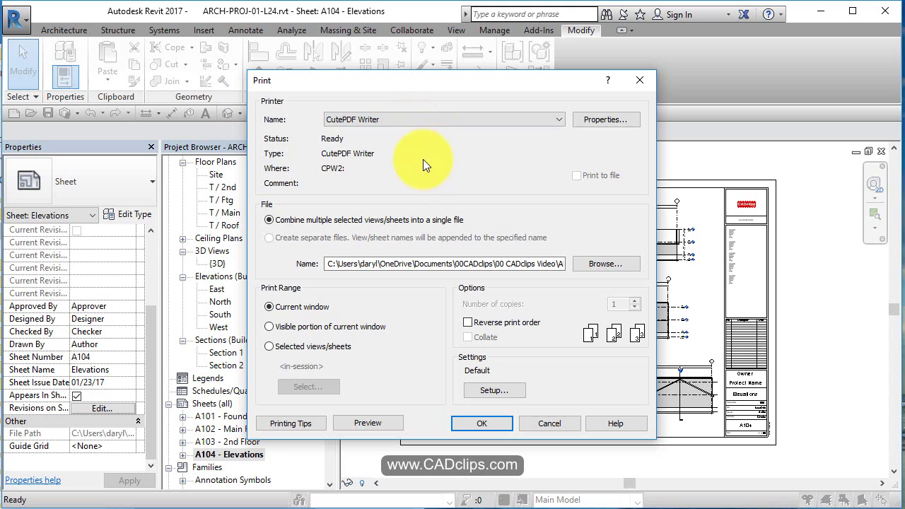
pyautogui.click(417, 120)
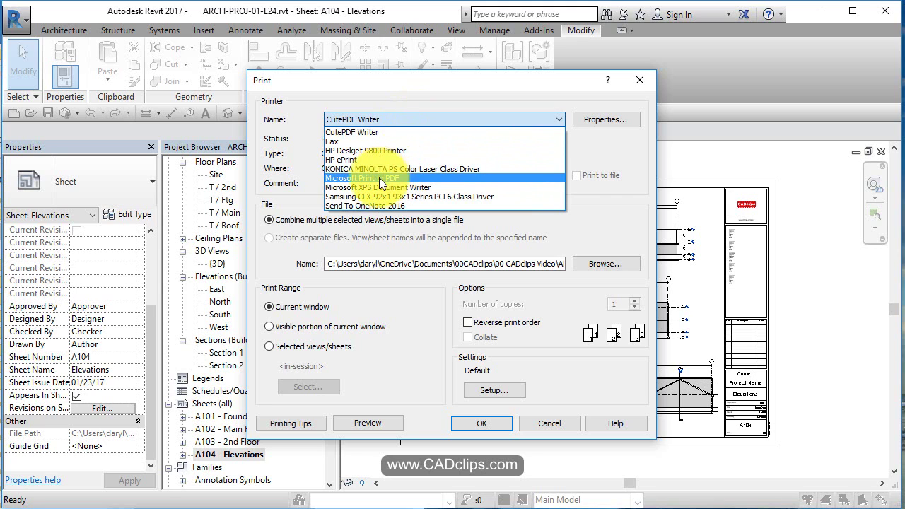
pyautogui.click(404, 133)
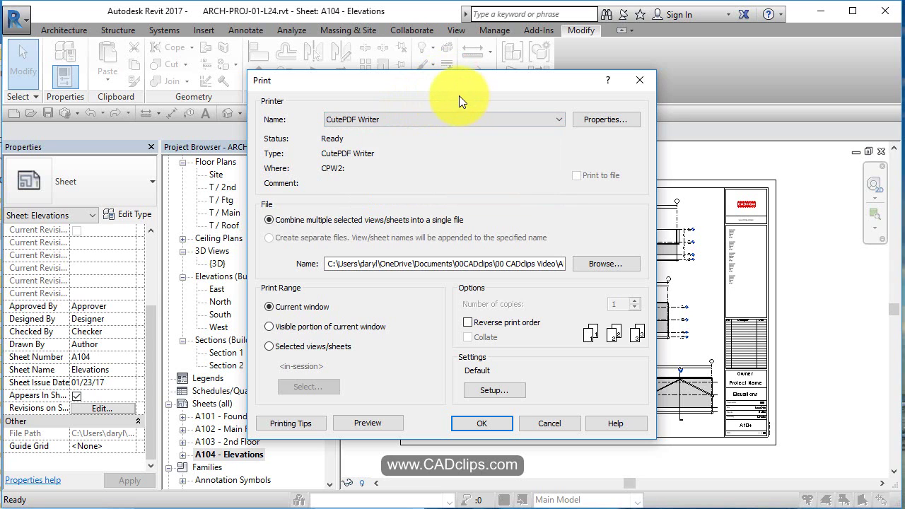
# - In Print Setup, choose ISO A0 paper, 100% zoom and Medium raster quality
pyautogui.click(512, 393)
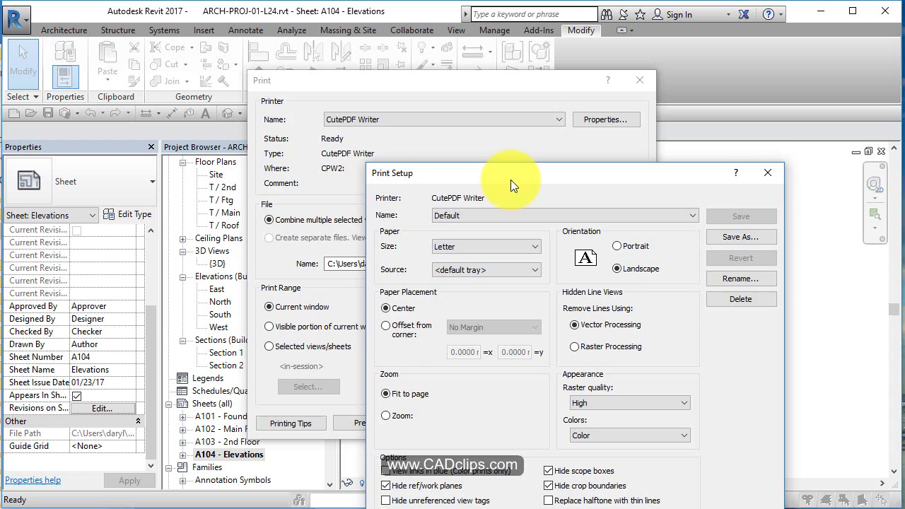
pyautogui.moveTo(510, 180); pyautogui.dragTo(381, 76)
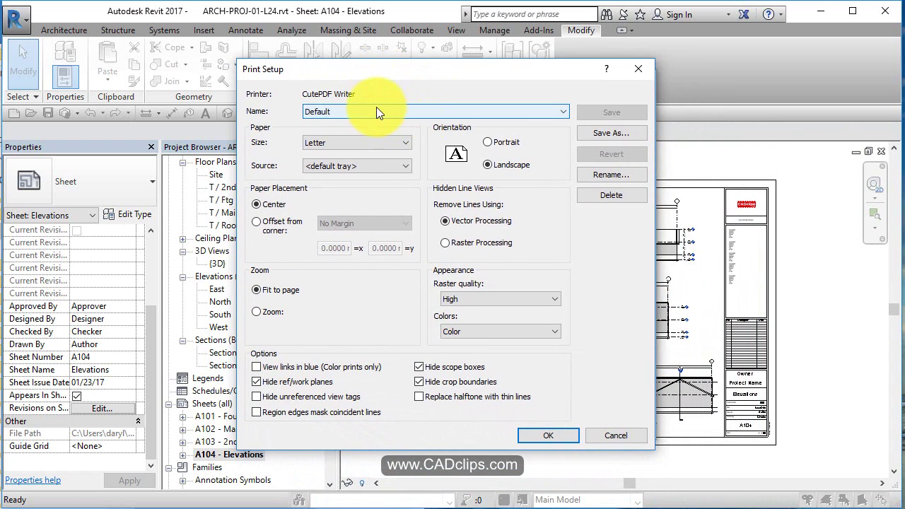
pyautogui.click(350, 143)
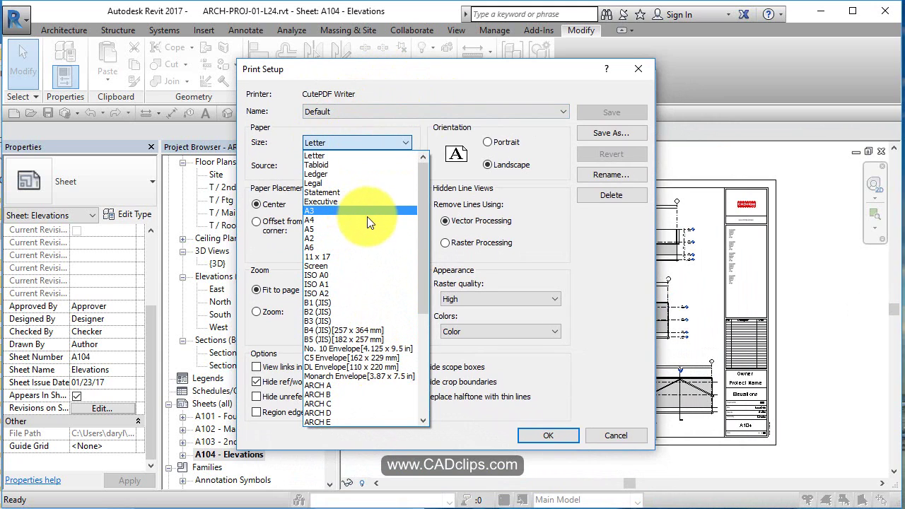
pyautogui.scroll(-7, 367, 217)
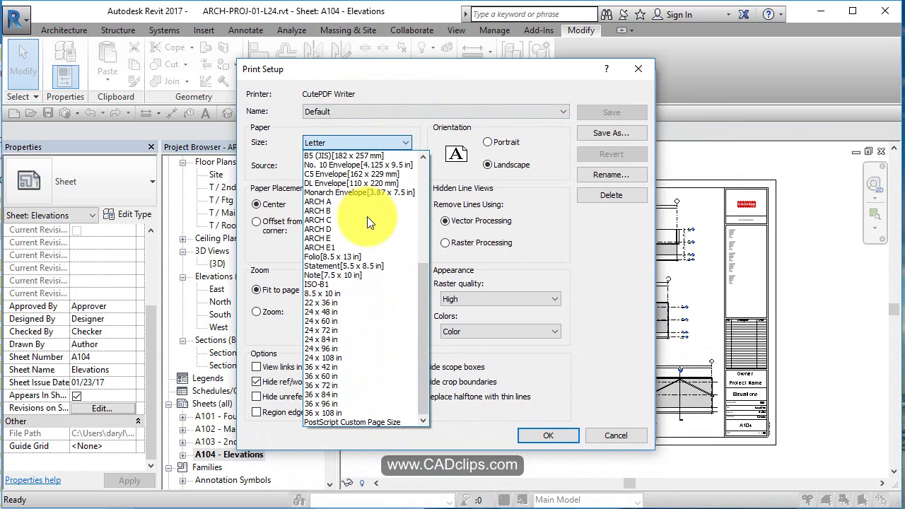
pyautogui.scroll(4, 367, 216)
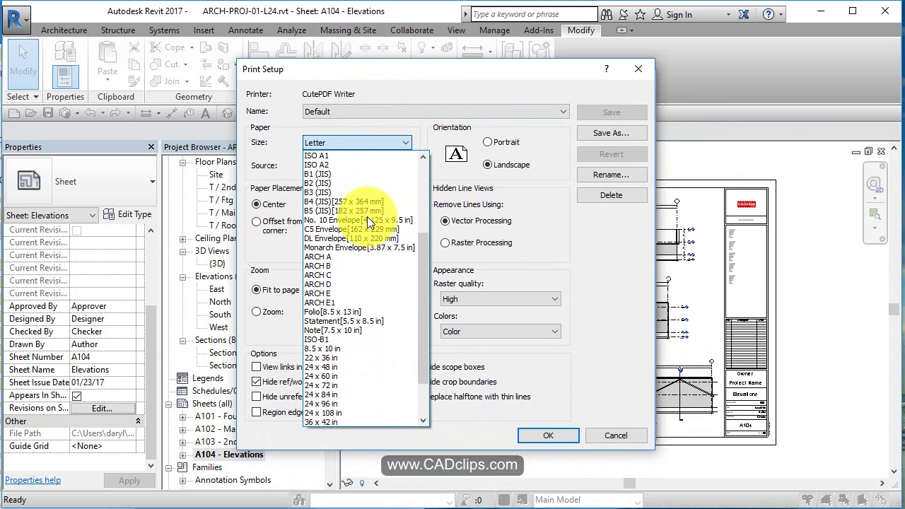
pyautogui.scroll(3, 367, 216)
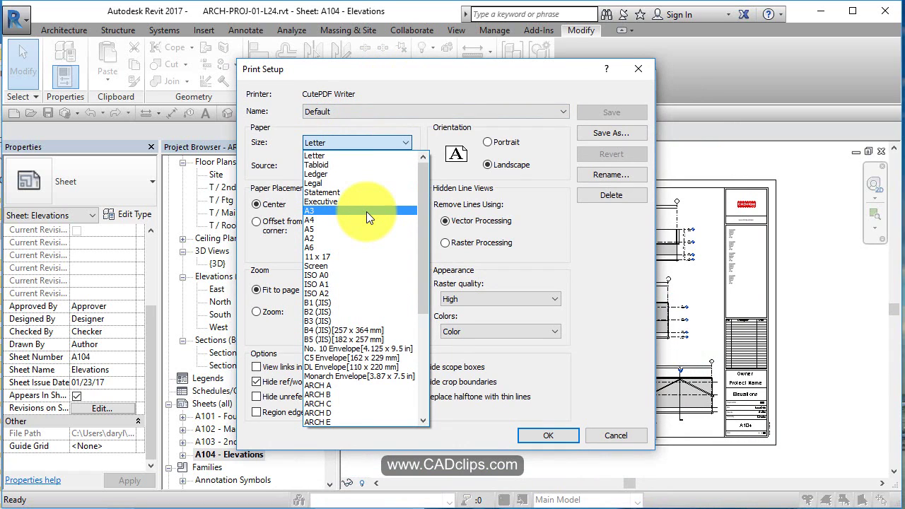
pyautogui.click(329, 277)
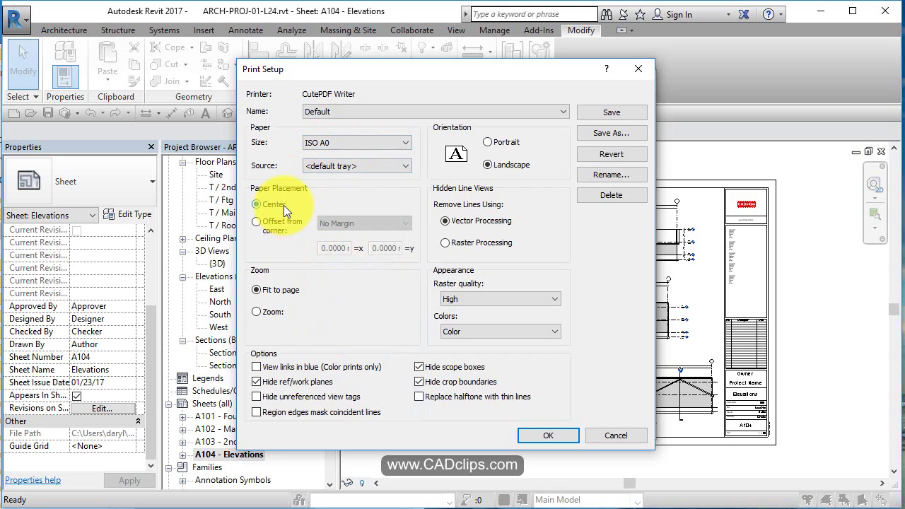
pyautogui.click(264, 311)
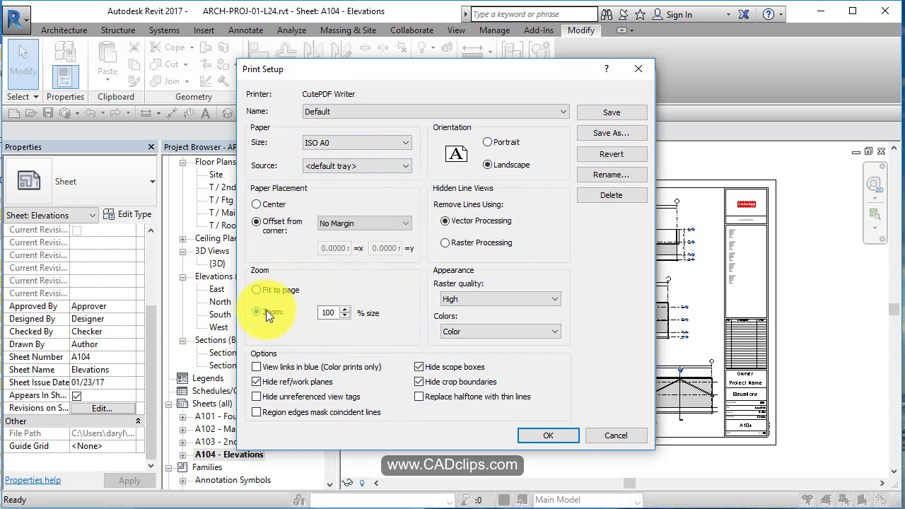
pyautogui.click(465, 298)
pyautogui.click(476, 320)
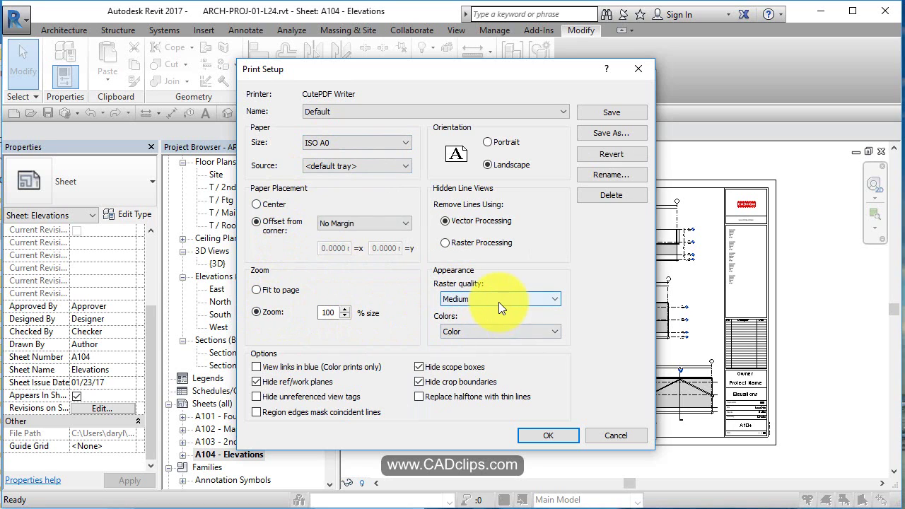
pyautogui.click(482, 331)
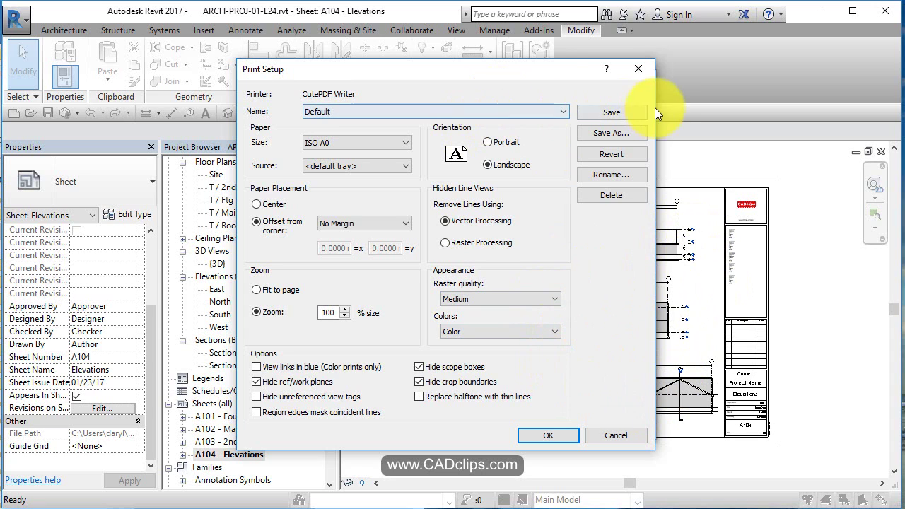
# - Save the print setup under the name 'A0' and return to the Print dialog using it
pyautogui.click(612, 132)
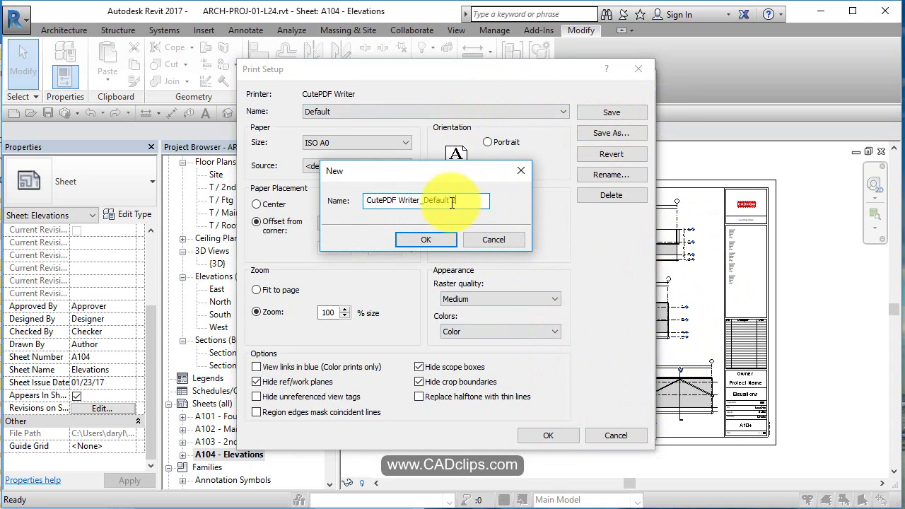
pyautogui.write('A')
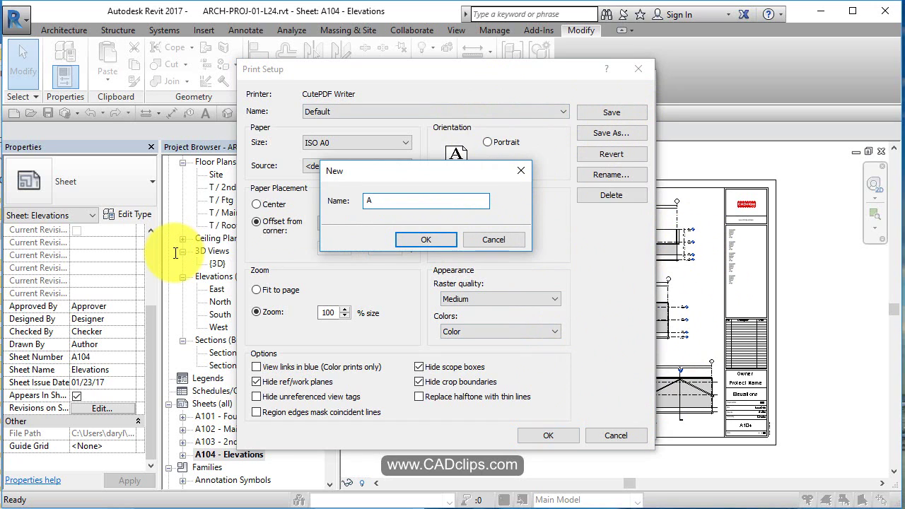
pyautogui.write('0')
pyautogui.click(417, 239)
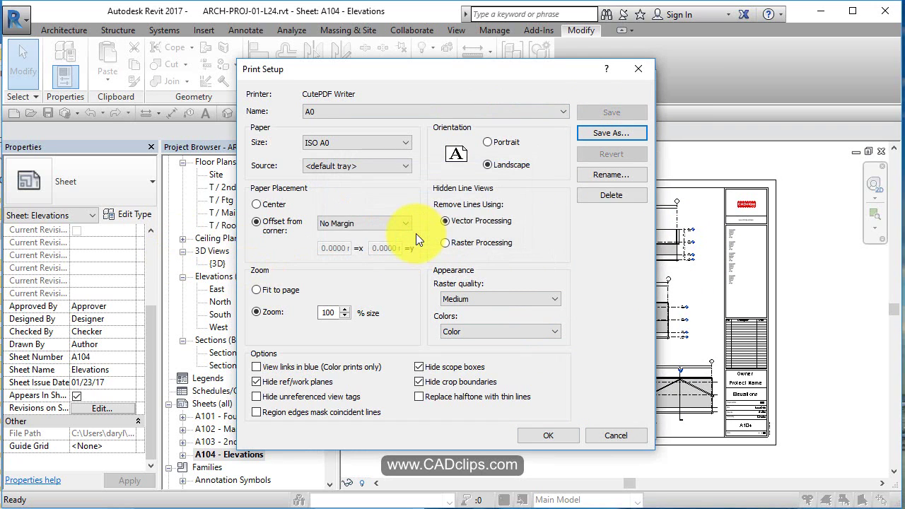
pyautogui.click(438, 117)
pyautogui.click(437, 117)
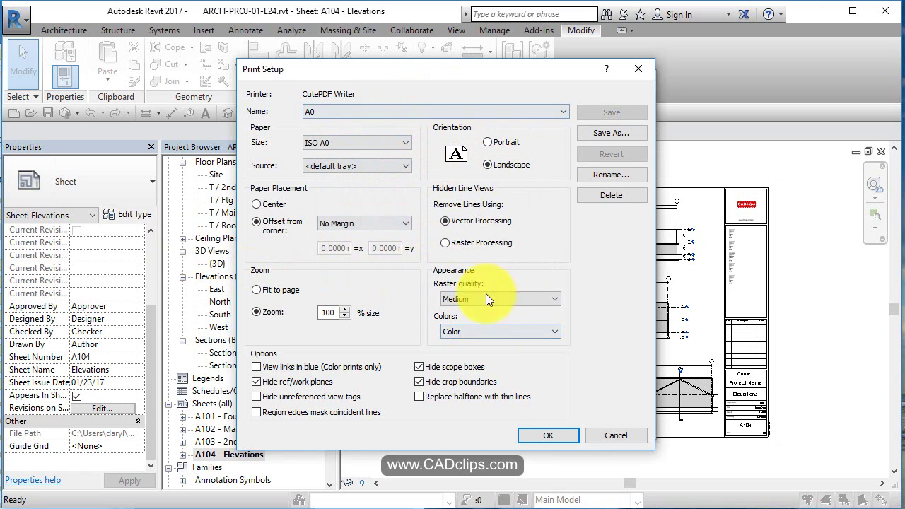
pyautogui.click(556, 432)
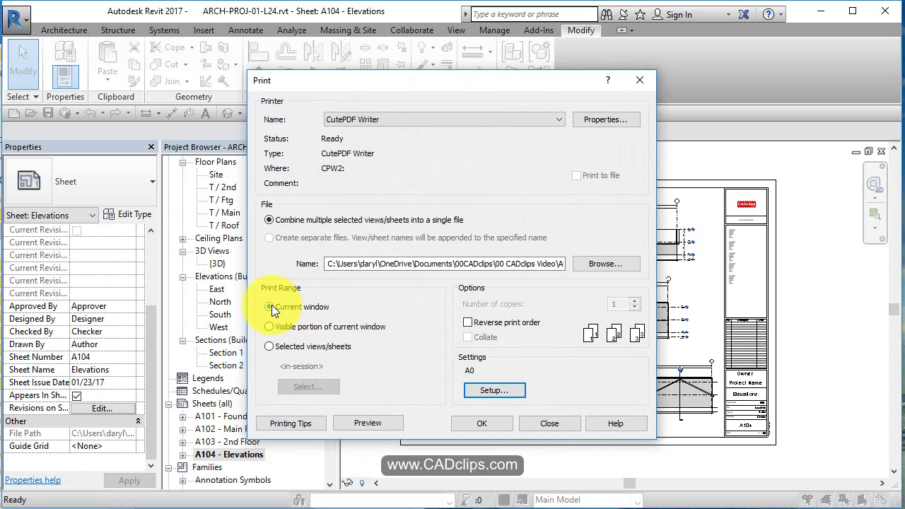
pyautogui.click(375, 422)
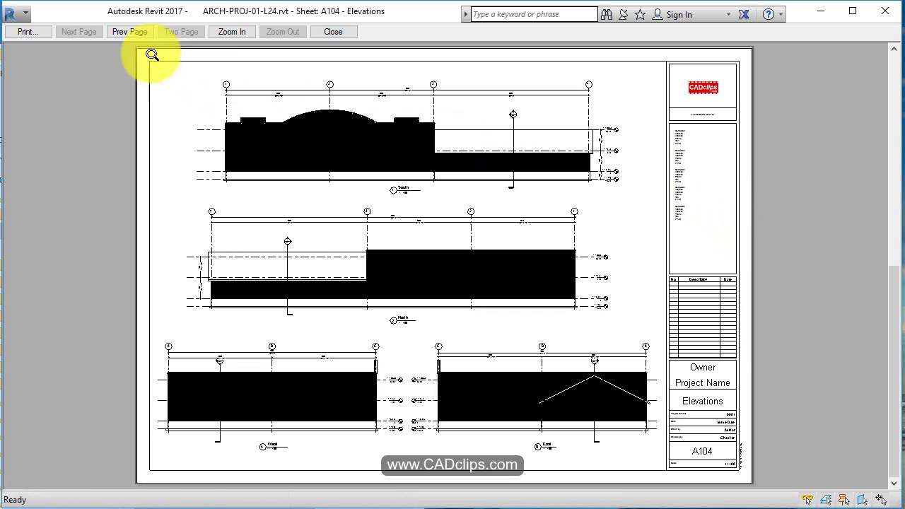
pyautogui.click(333, 31)
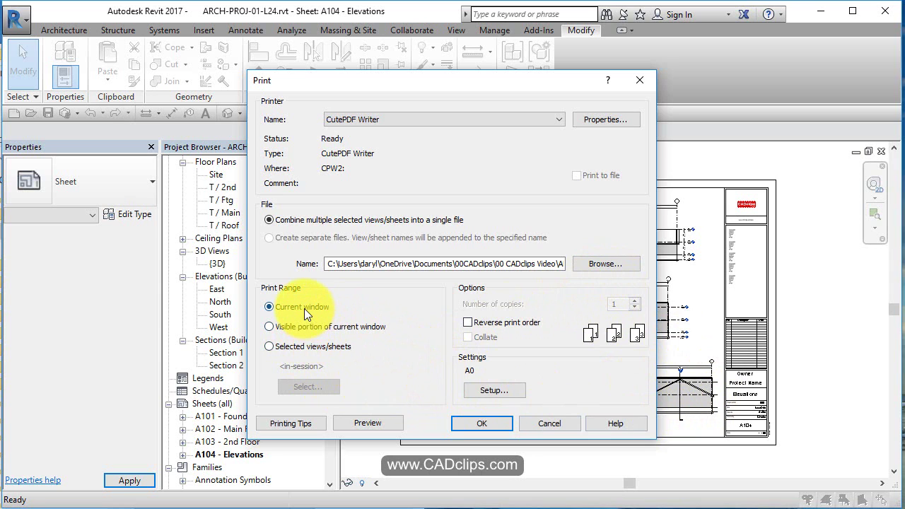
# - Preview the sheet, zooming into the South elevation and back out to the full sheet
pyautogui.click(373, 418)
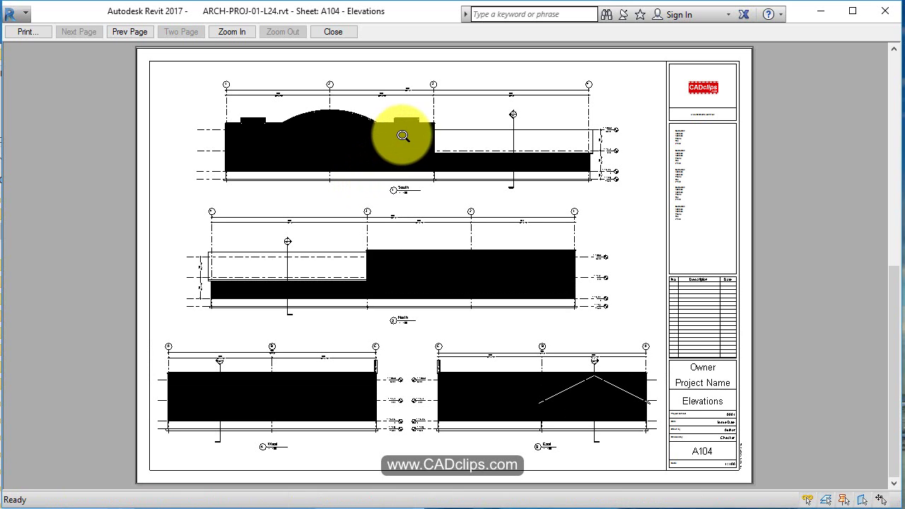
pyautogui.click(237, 32)
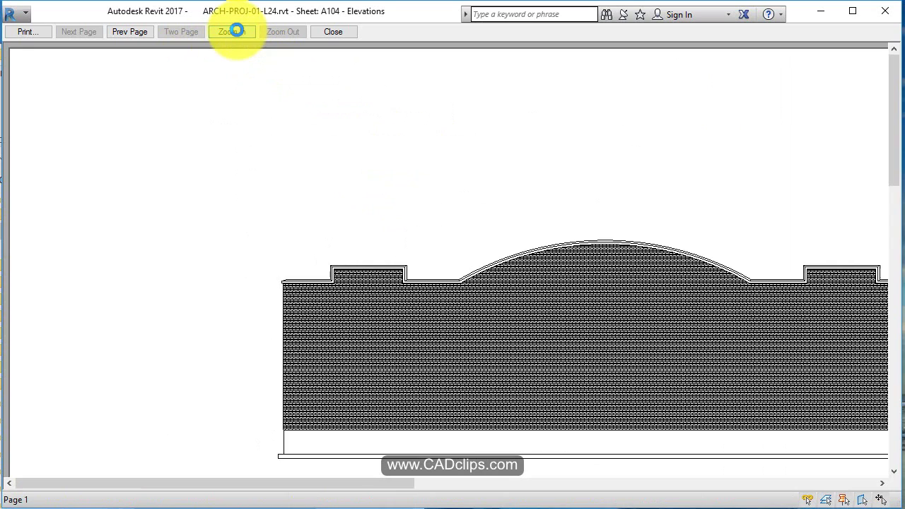
pyautogui.click(237, 32)
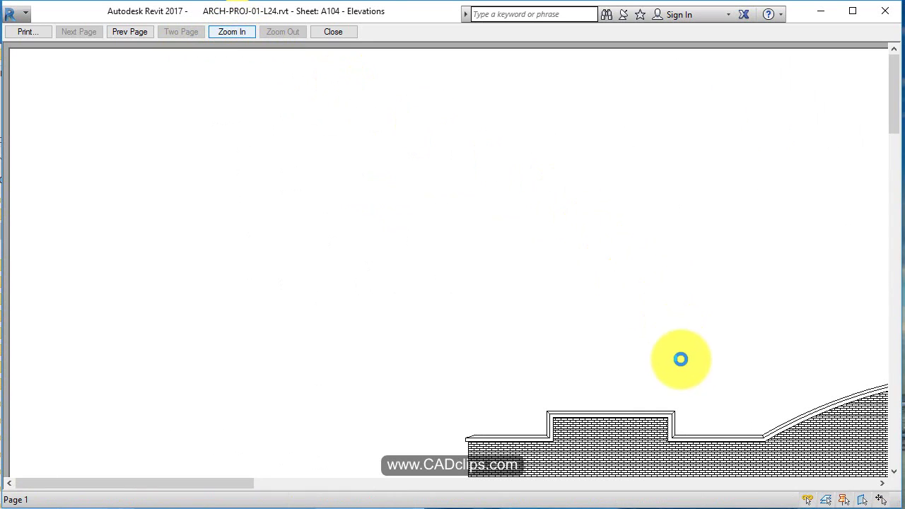
pyautogui.click(663, 383)
pyautogui.click(667, 386)
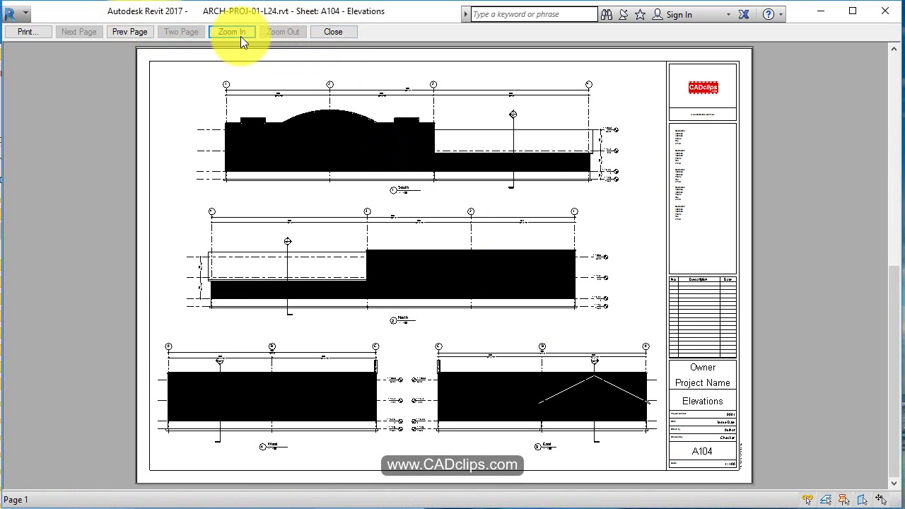
pyautogui.click(239, 36)
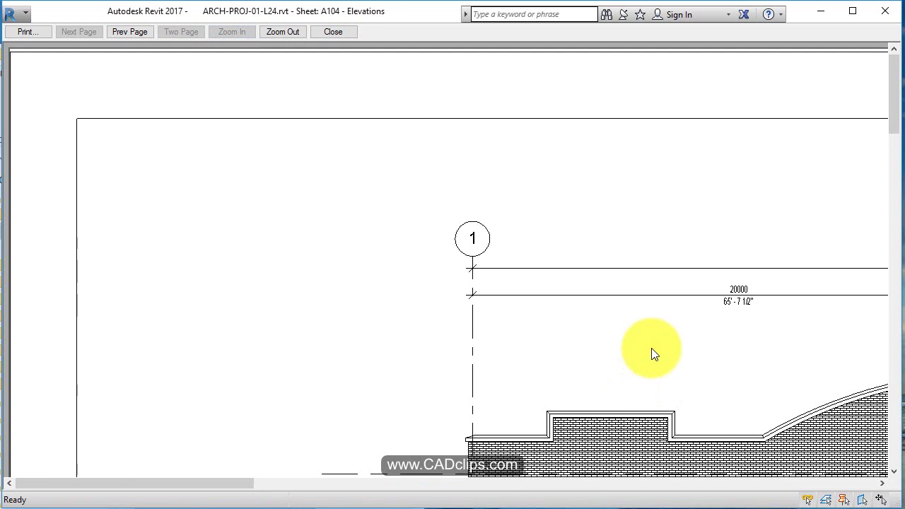
pyautogui.scroll(-2, 647, 343)
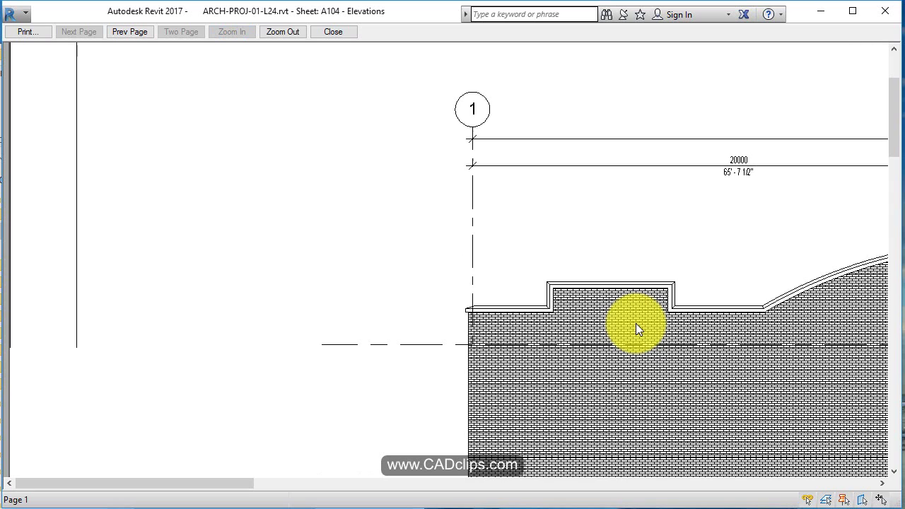
pyautogui.scroll(-4, 565, 469)
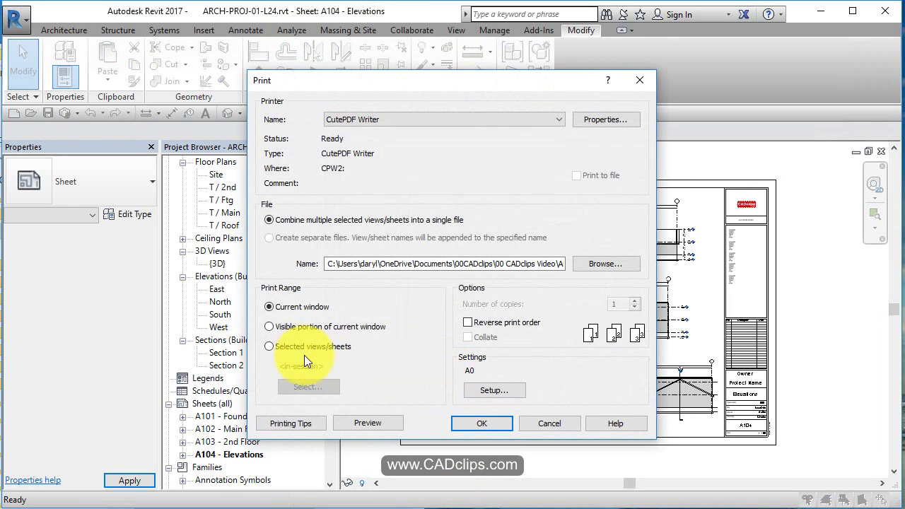
# - Select only sheets A101–A104 for printing and save them as the 'Full Set' sheet set
pyautogui.click(289, 347)
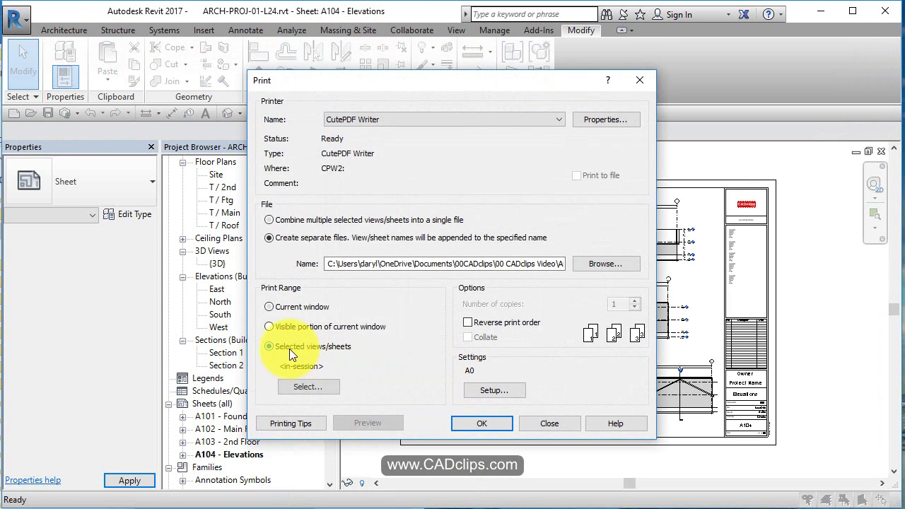
pyautogui.click(320, 386)
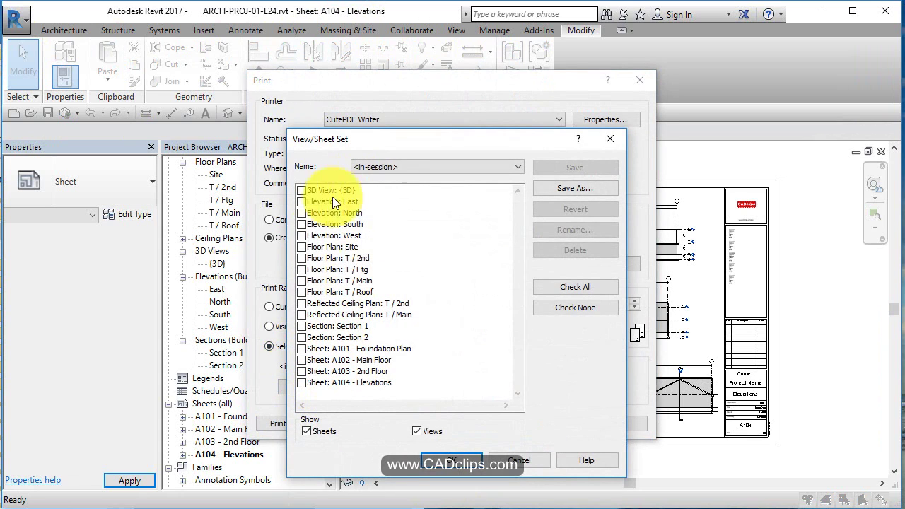
pyautogui.click(417, 431)
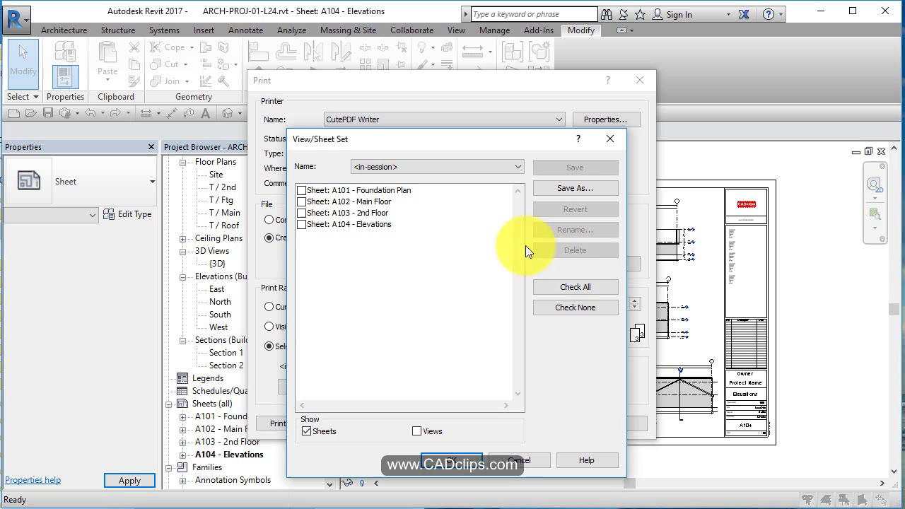
pyautogui.click(578, 286)
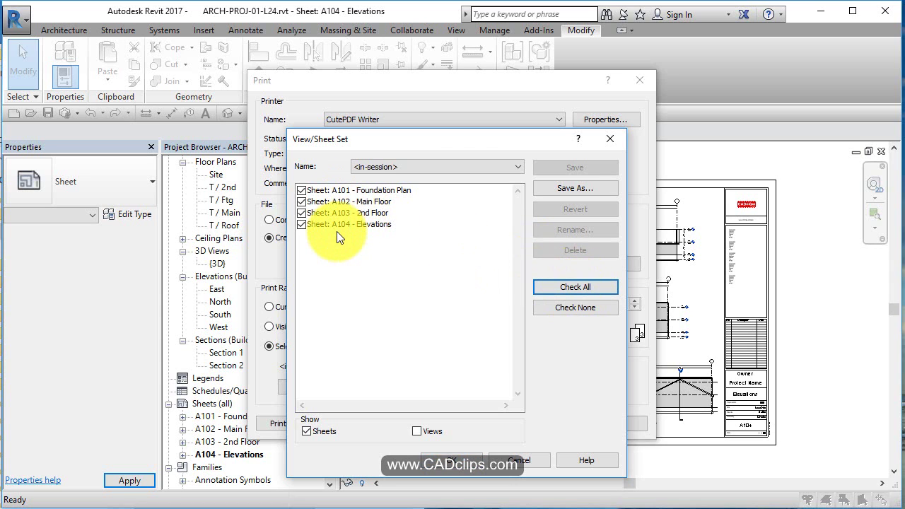
pyautogui.click(565, 190)
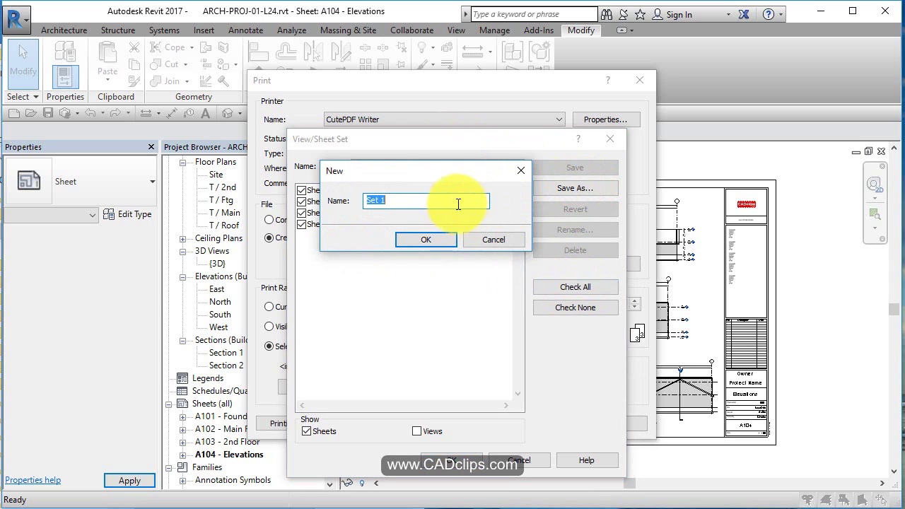
pyautogui.write('F')
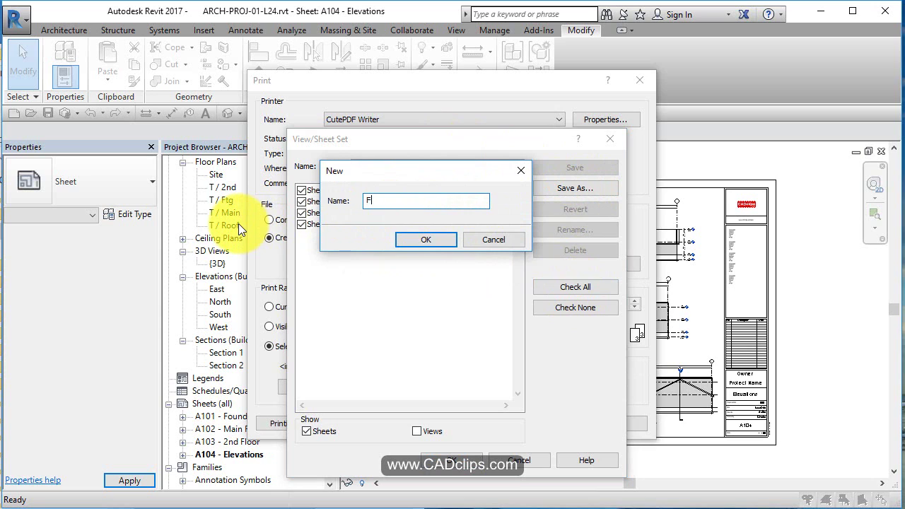
pyautogui.write('ull Set')
pyautogui.click(423, 239)
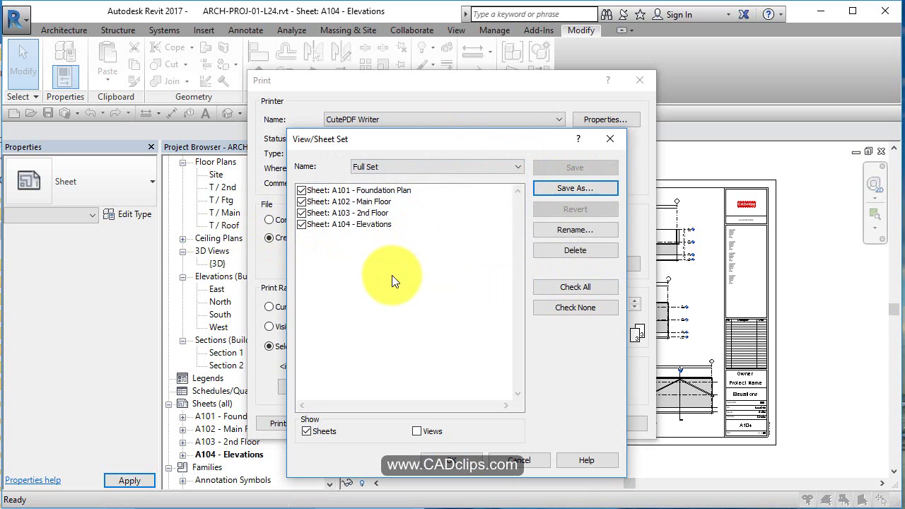
# - Accept the Full Set and start printing, bringing up the separate-files warning for 4 sheets
pyautogui.click(461, 461)
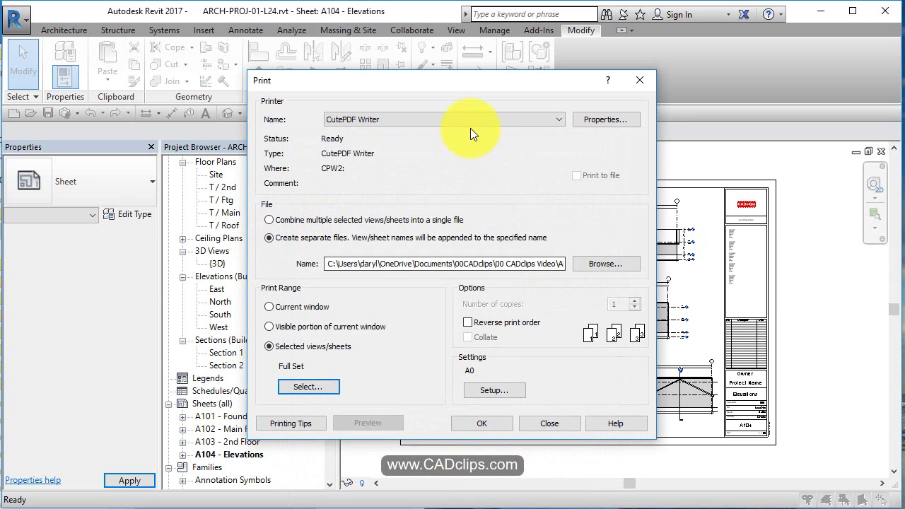
pyautogui.click(506, 426)
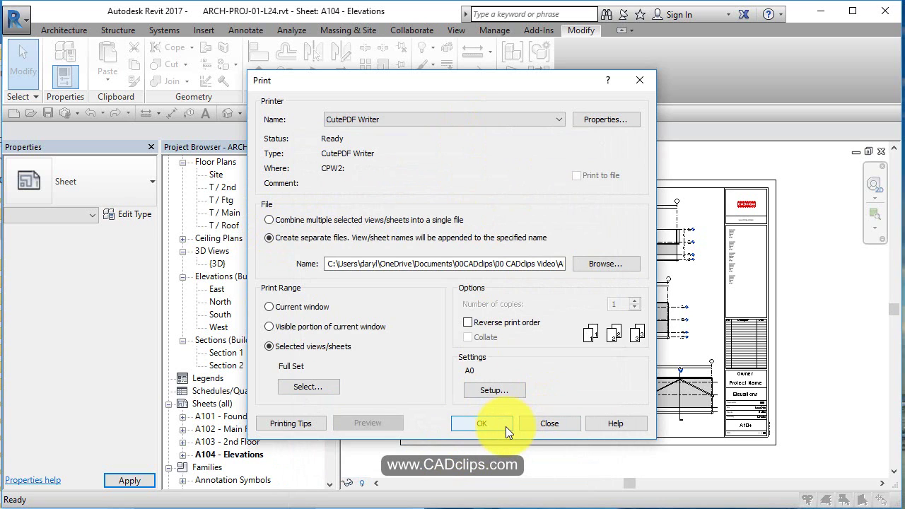
pyautogui.click(505, 426)
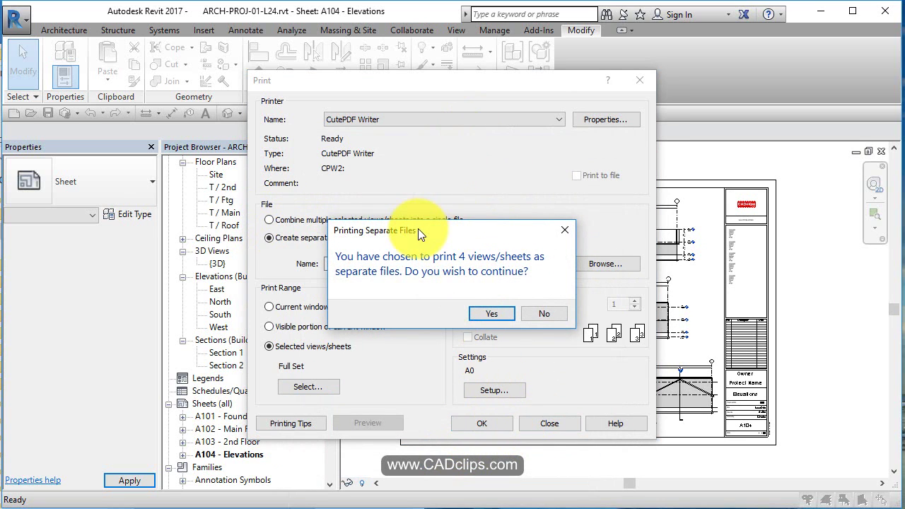
pyautogui.moveTo(418, 228); pyautogui.dragTo(489, 186)
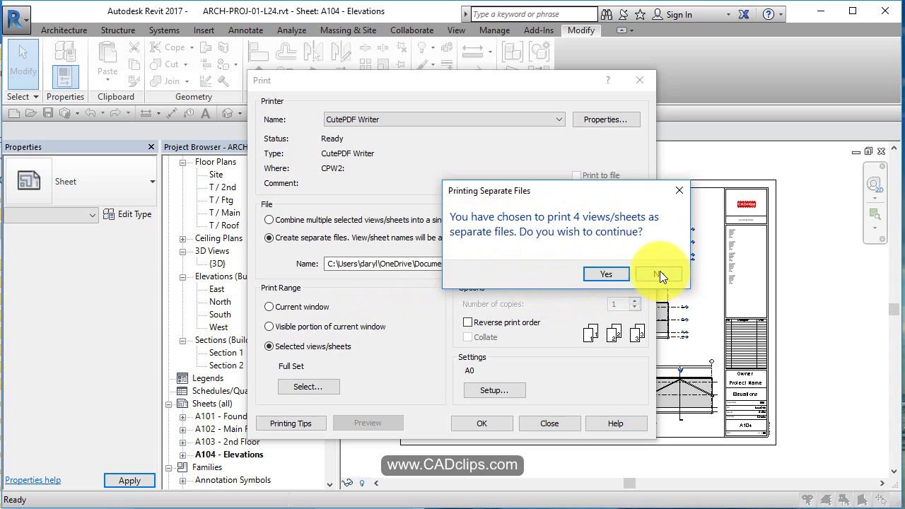
# - Decline separate files and combine the selected sheets into a single PDF
pyautogui.click(626, 274)
pyautogui.click(286, 219)
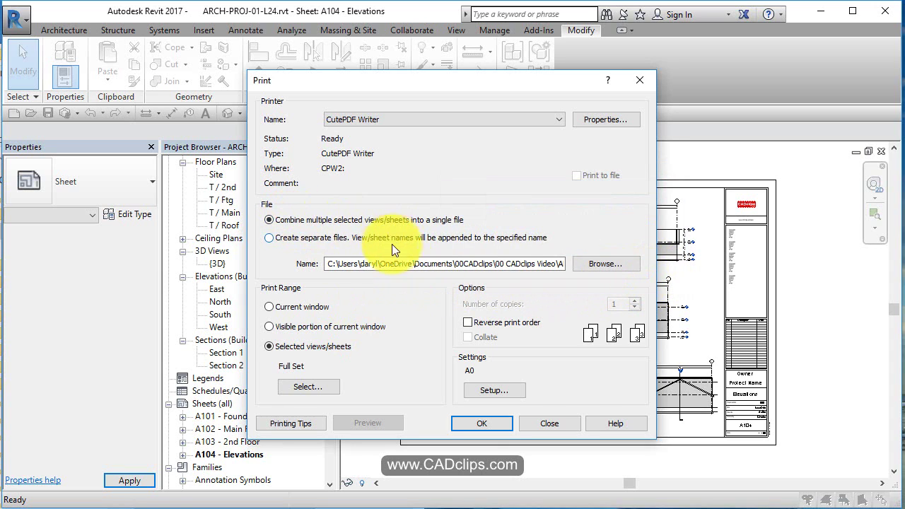
pyautogui.click(481, 424)
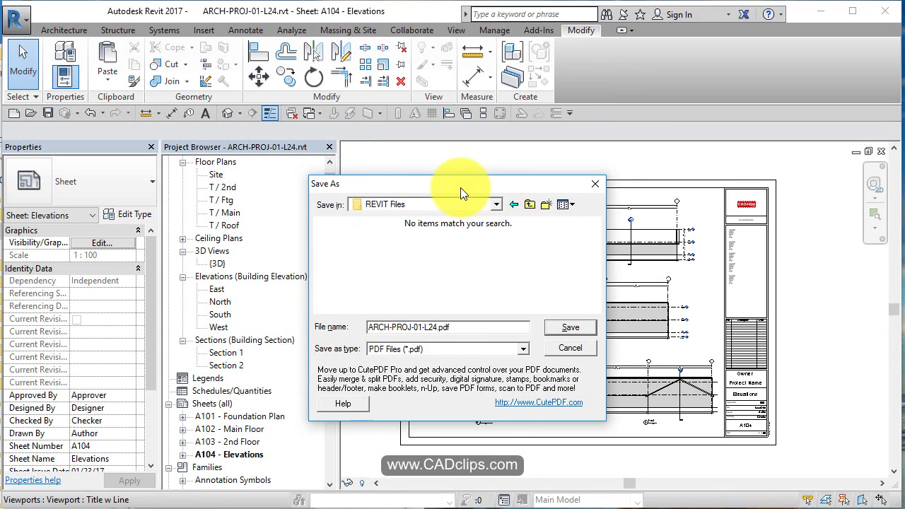
# - Name the PDF ARCH-PROJ-01-JAN-2017 and save it
pyautogui.click(478, 331)
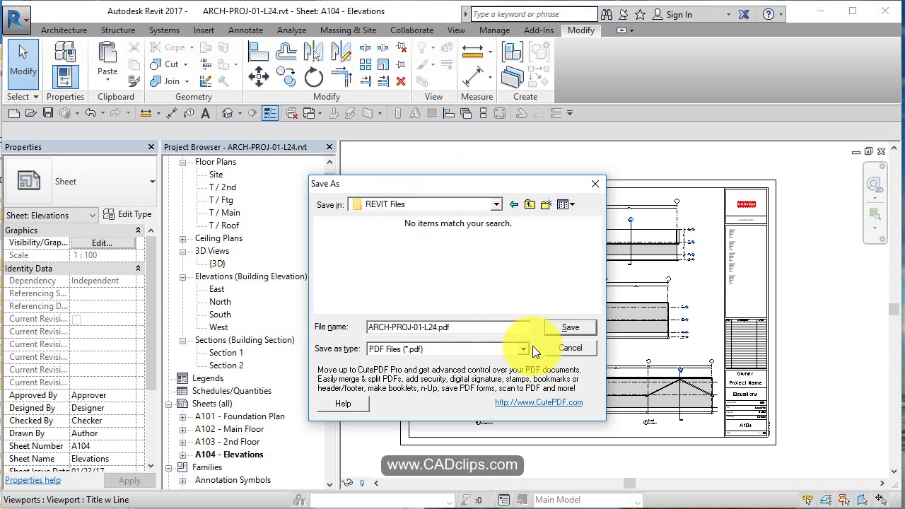
pyautogui.press('BackSpace')
pyautogui.press('BackSpace')
pyautogui.press('BackSpace')
pyautogui.press('BackSpace')
pyautogui.press('BackSpace')
pyautogui.press('BackSpace')
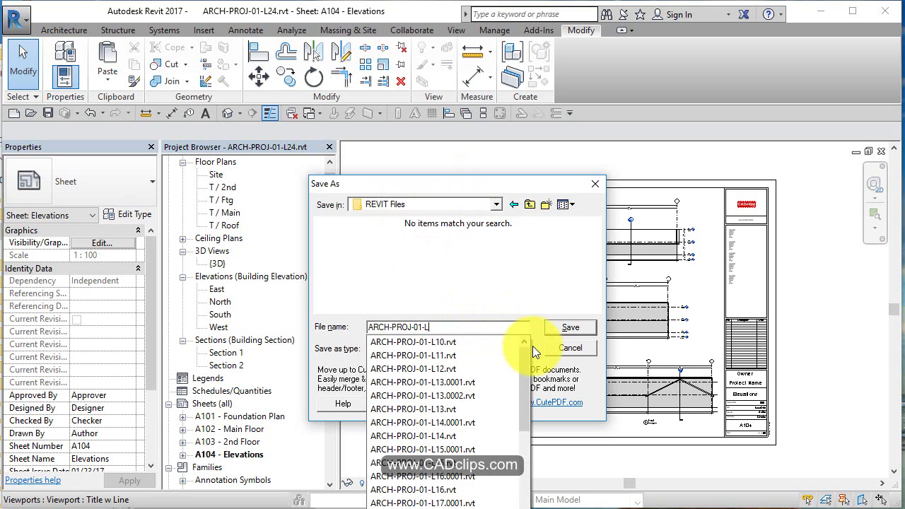
pyautogui.press('BackSpace')
pyautogui.write('Jan')
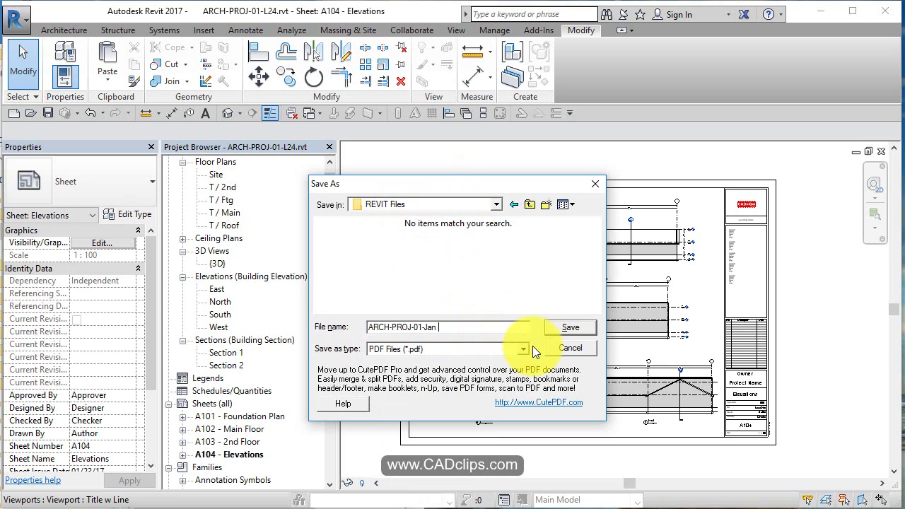
pyautogui.press('BackSpace')
pyautogui.press('BackSpace')
pyautogui.press('BackSpace')
pyautogui.press('BackSpace')
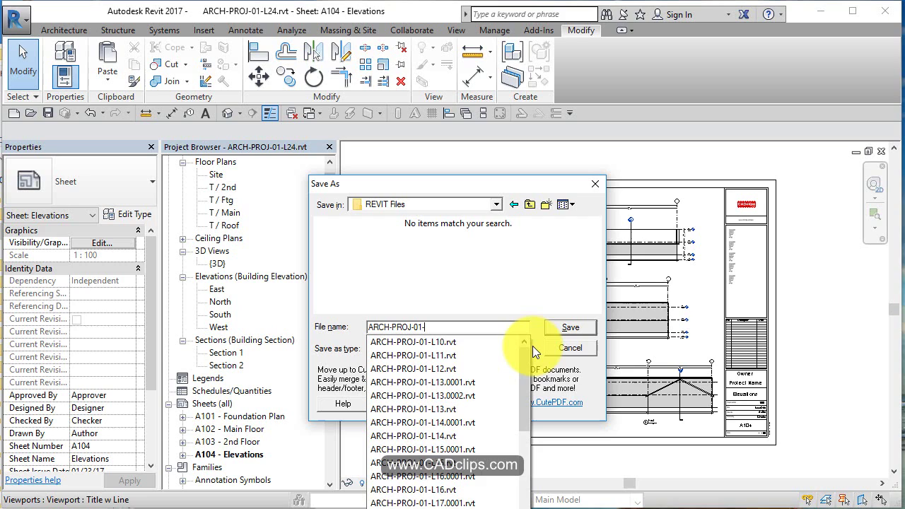
pyautogui.write('JAN')
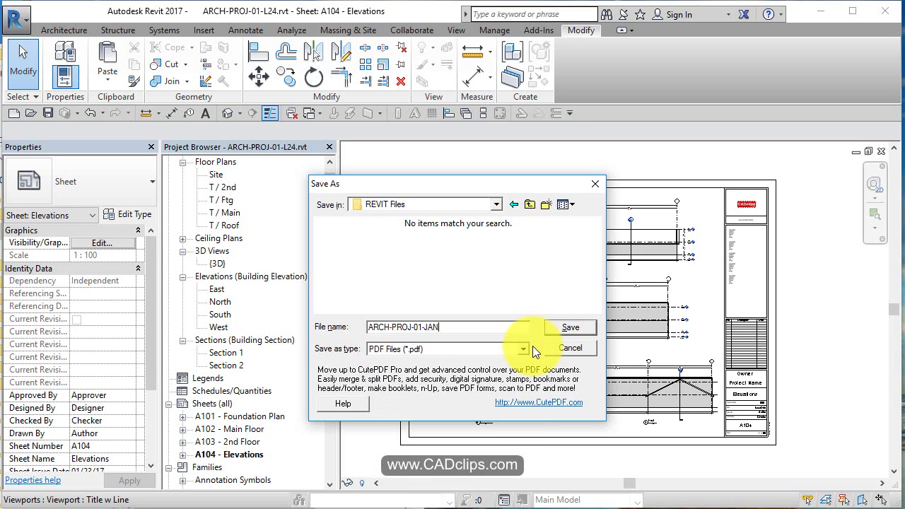
pyautogui.write('-2017')
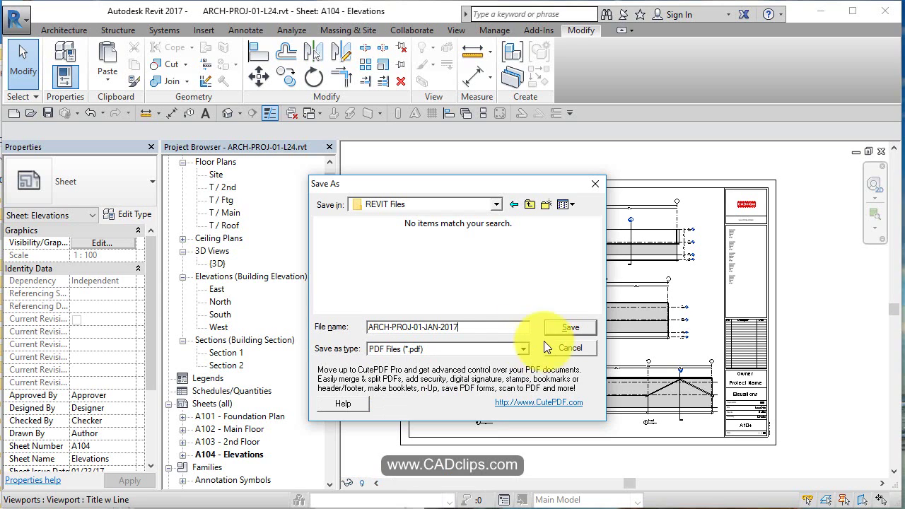
pyautogui.click(584, 328)
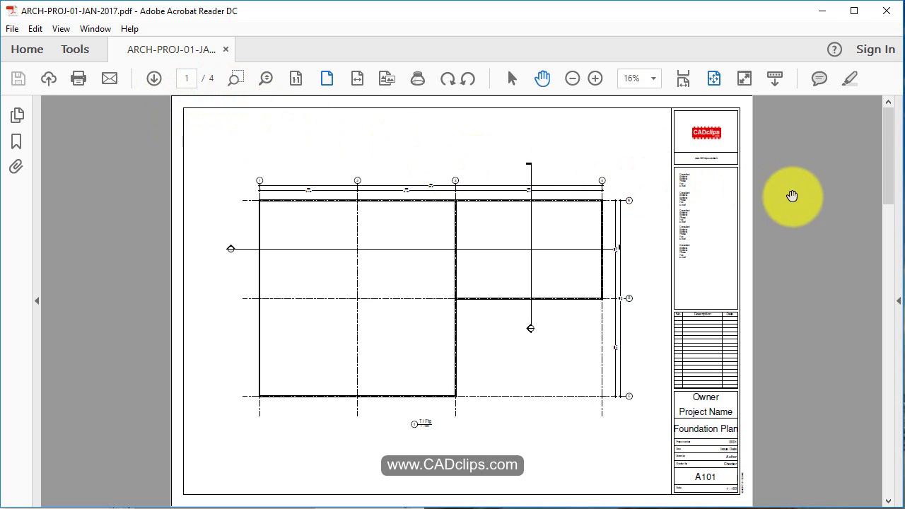
# - Scroll through the pages of the combined four-sheet PDF in Acrobat Reader
pyautogui.scroll(-1, 792, 196)
pyautogui.scroll(-2, 792, 196)
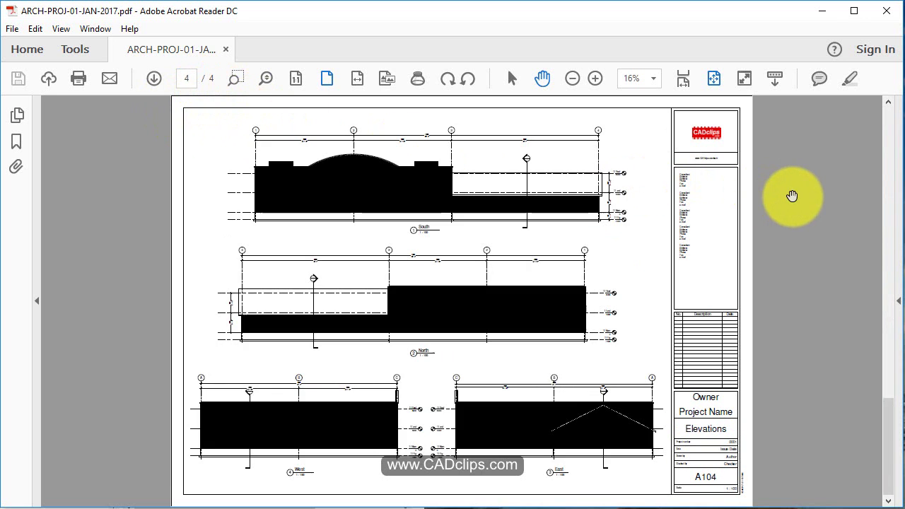
pyautogui.scroll(1, 791, 196)
pyautogui.scroll(1, 791, 196)
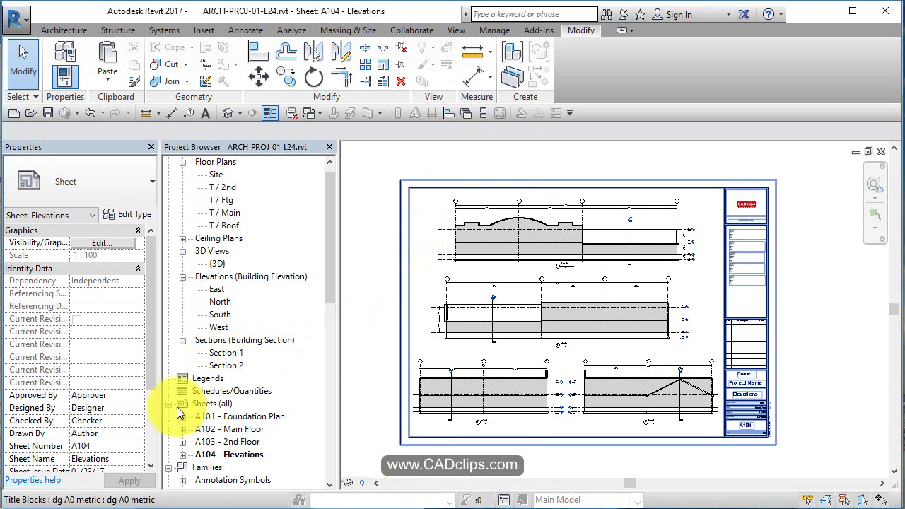
pyautogui.rightClick(213, 408)
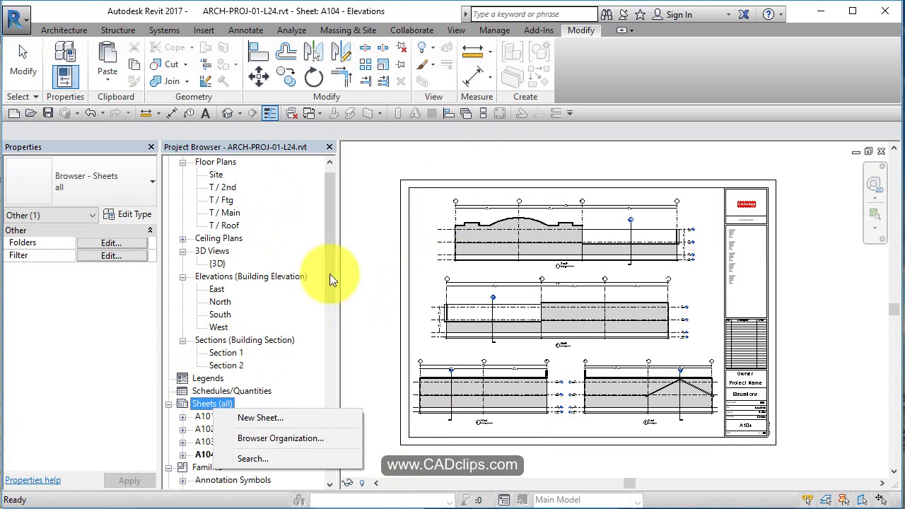
pyautogui.click(371, 321)
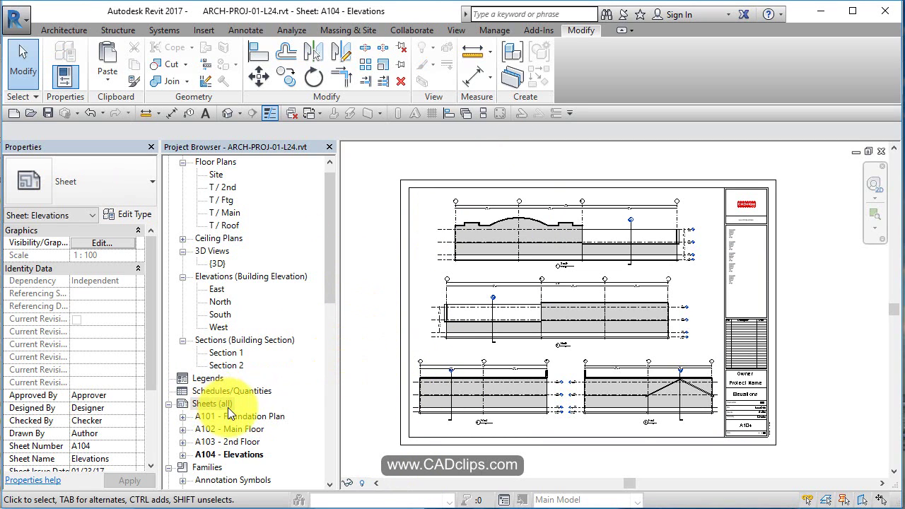
pyautogui.click(246, 417)
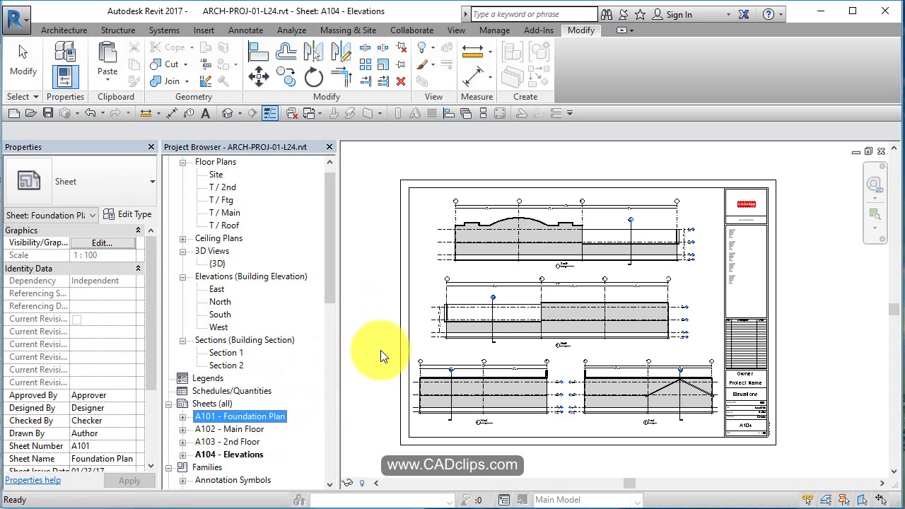
pyautogui.click(374, 279)
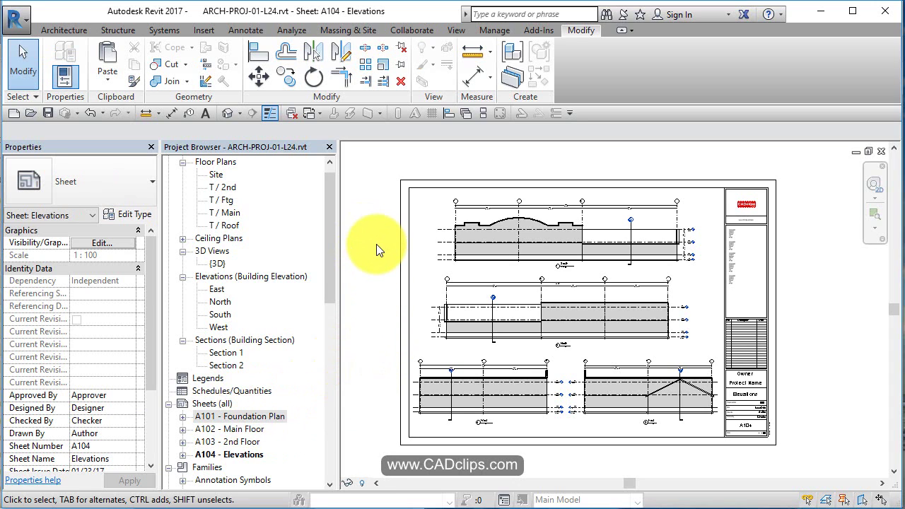
pyautogui.click(268, 417)
pyautogui.click(234, 340)
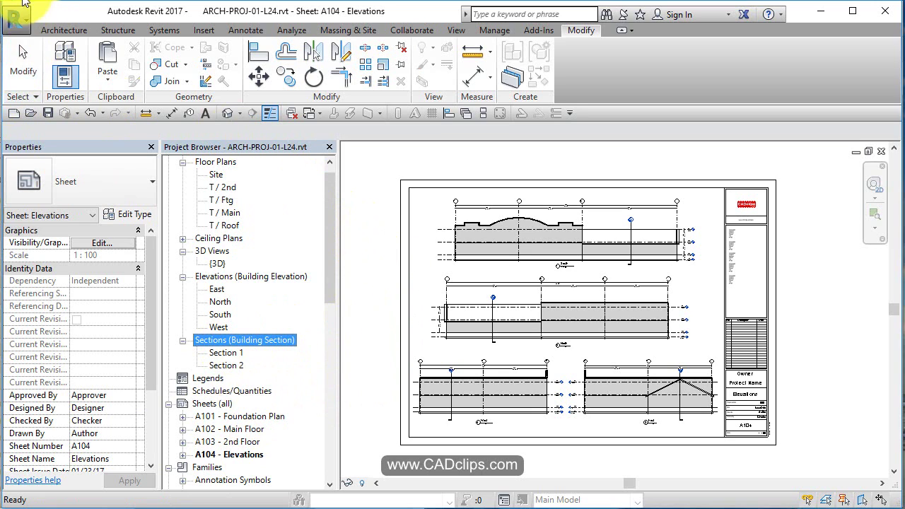
pyautogui.click(396, 156)
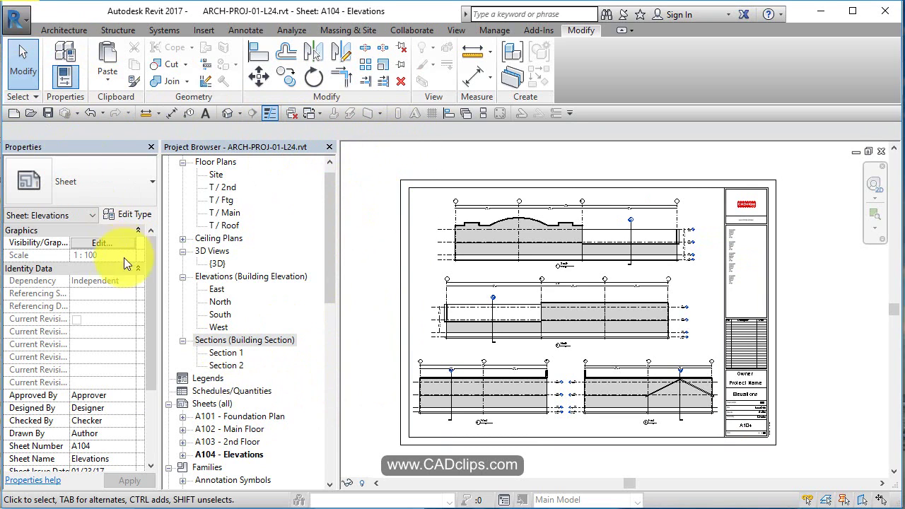
pyautogui.hotkey('alt', 'f')
# - Review the Full Set sheet list with views hidden, confirming A101–A104, and close it unchanged
pyautogui.click(68, 353)
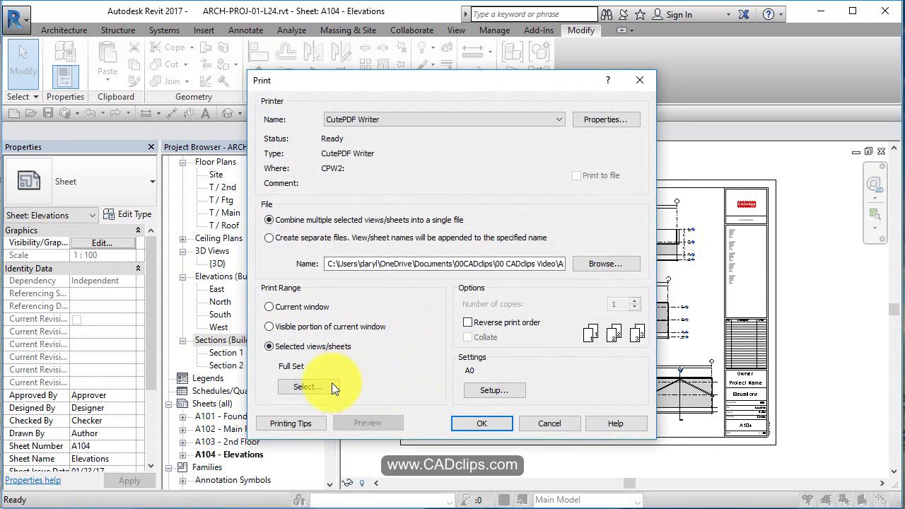
pyautogui.click(326, 390)
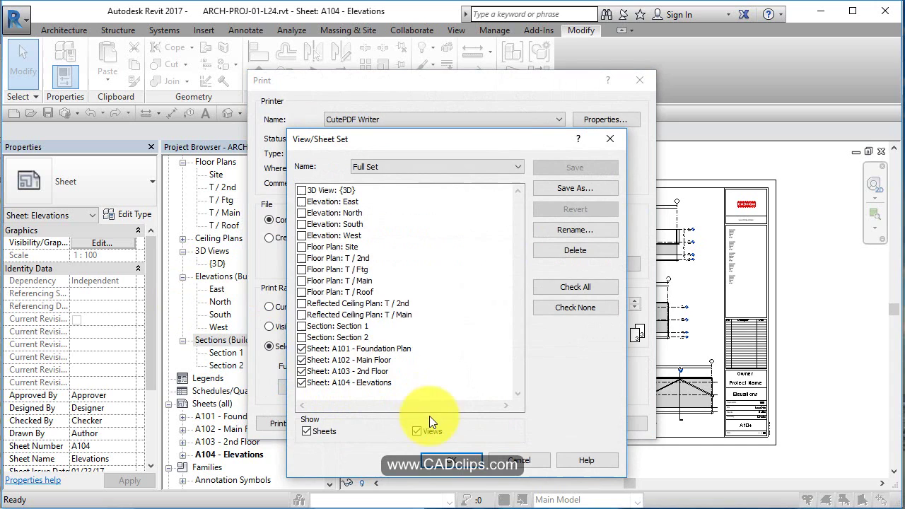
pyautogui.click(417, 431)
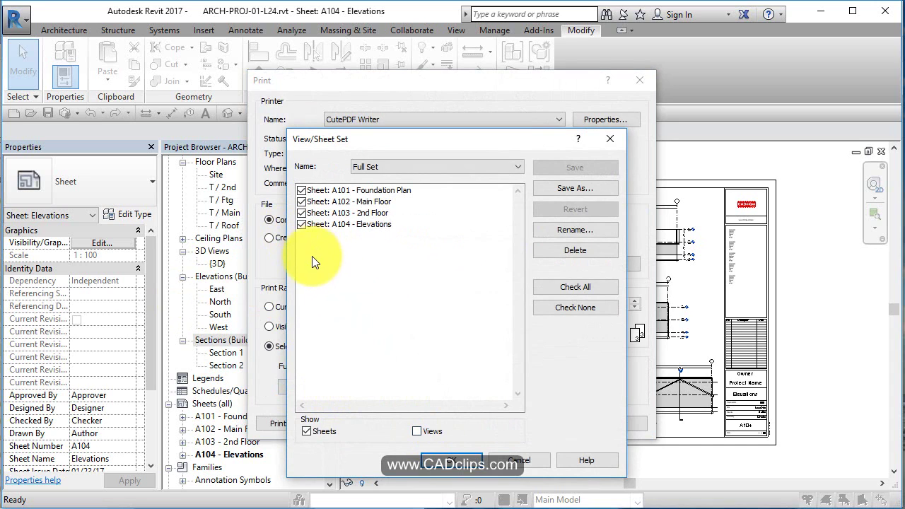
pyautogui.click(299, 239)
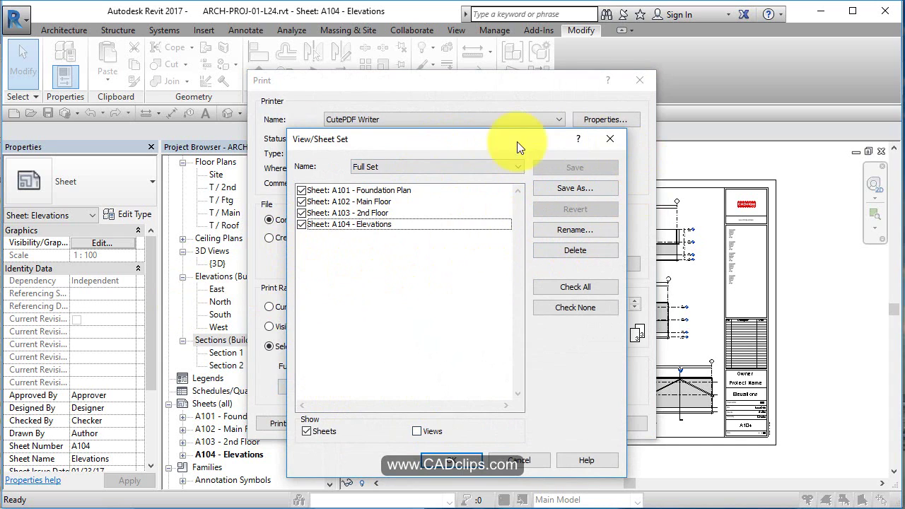
pyautogui.click(528, 460)
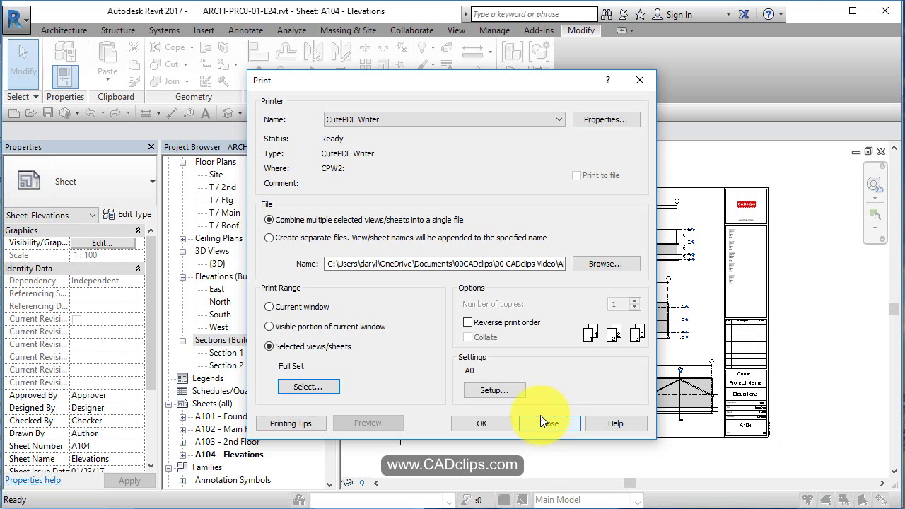
pyautogui.click(522, 395)
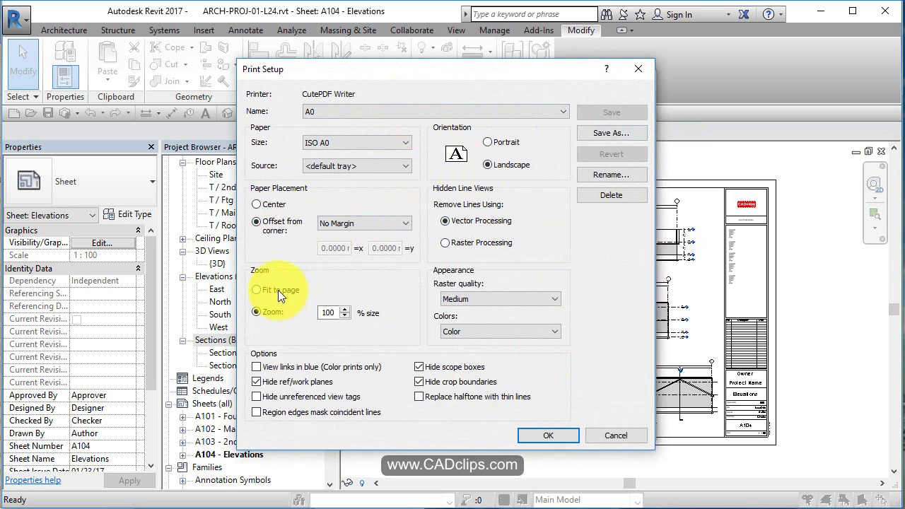
pyautogui.doubleClick(329, 313)
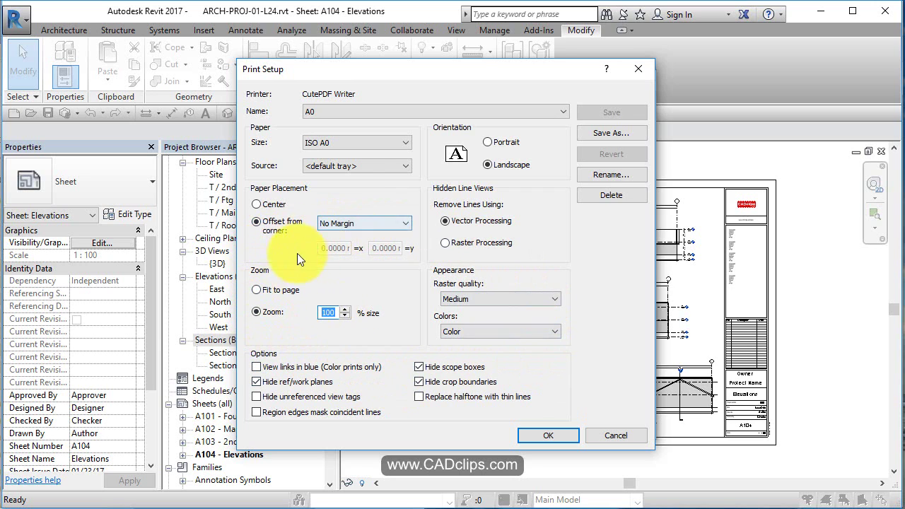
pyautogui.click(295, 310)
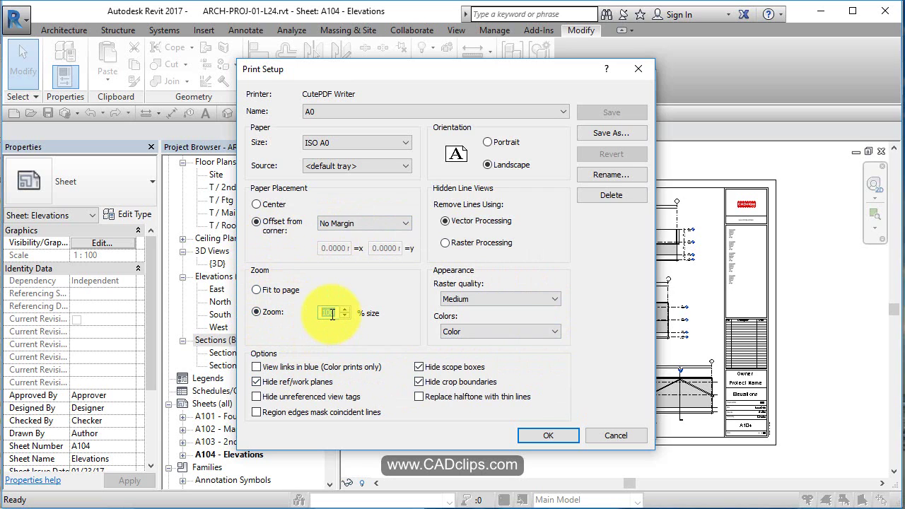
pyautogui.click(306, 311)
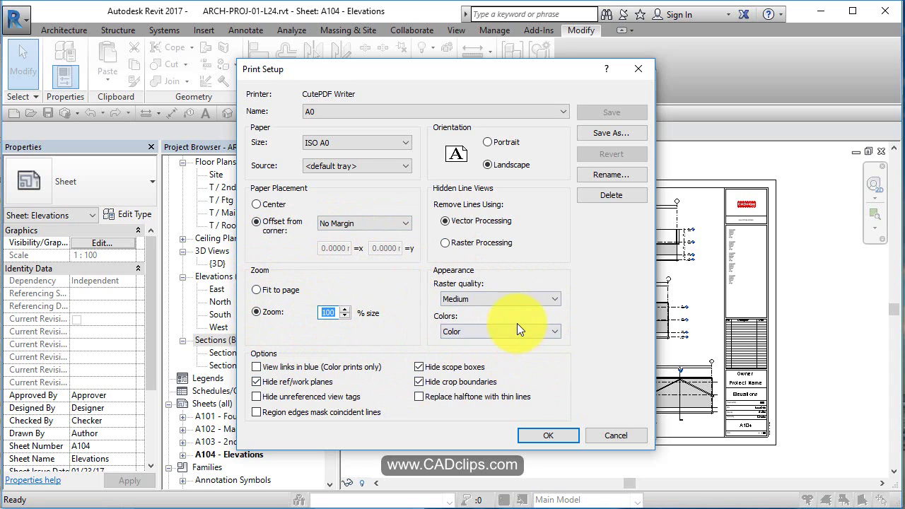
pyautogui.click(611, 433)
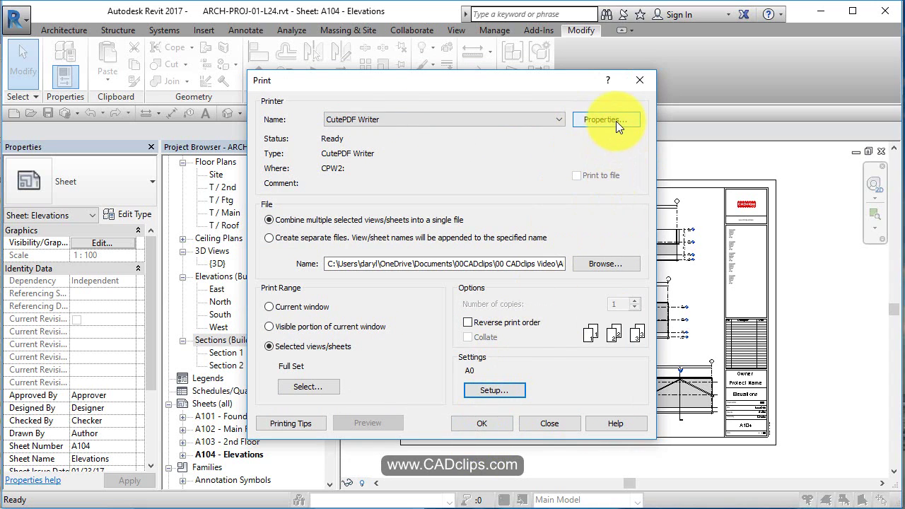
# - Switch the printer to HP Deskjet 9800 and dismiss the A0 settings warning
pyautogui.click(420, 120)
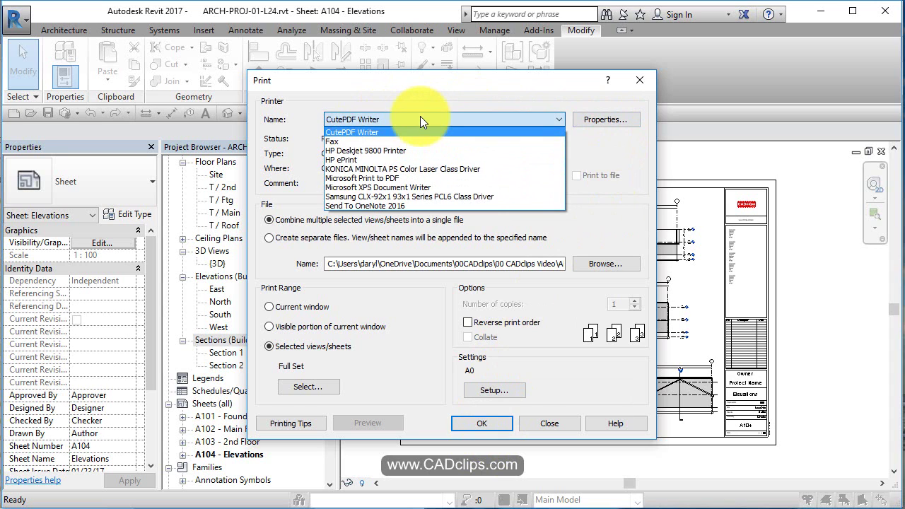
pyautogui.click(358, 149)
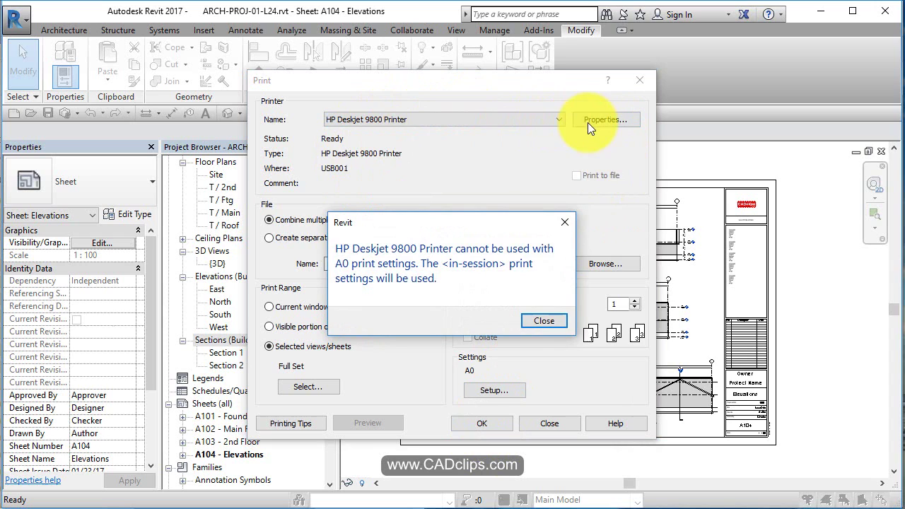
pyautogui.click(542, 320)
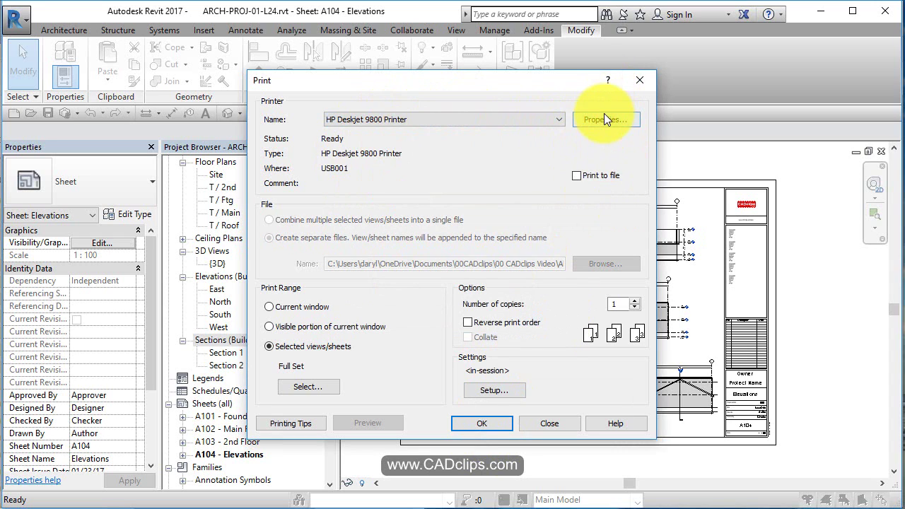
# - Switch back to CutePDF Writer and close the Print dialog without printing
pyautogui.click(554, 120)
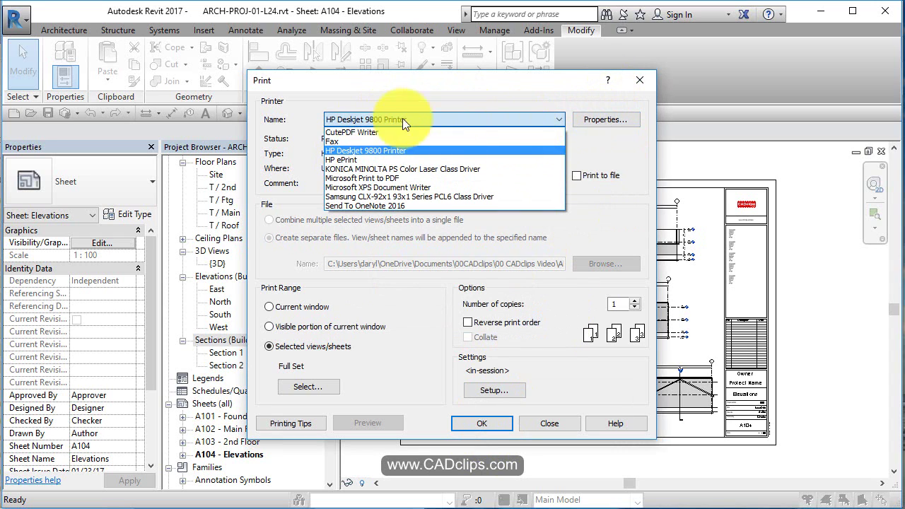
pyautogui.click(387, 130)
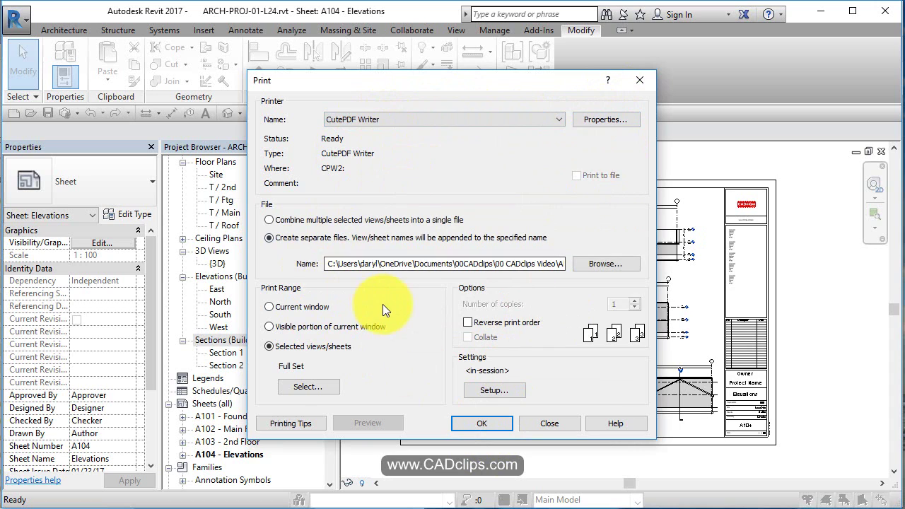
pyautogui.click(486, 386)
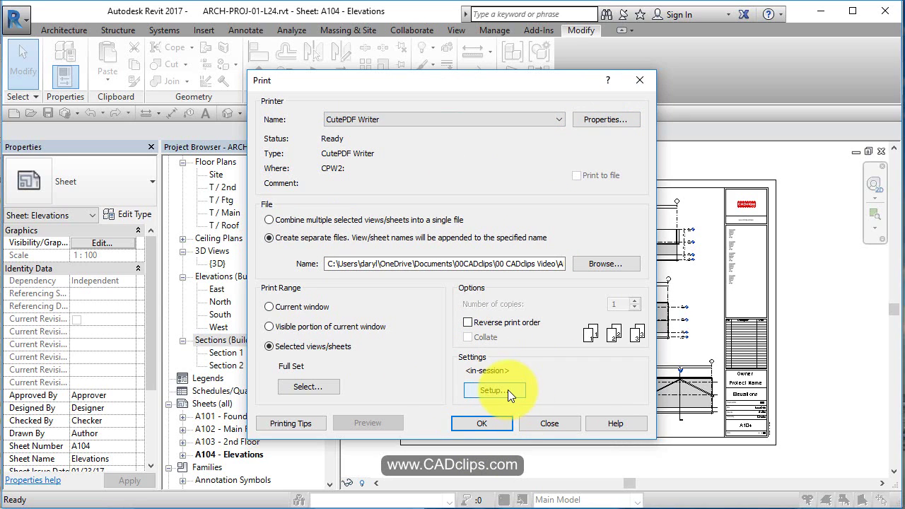
pyautogui.click(552, 423)
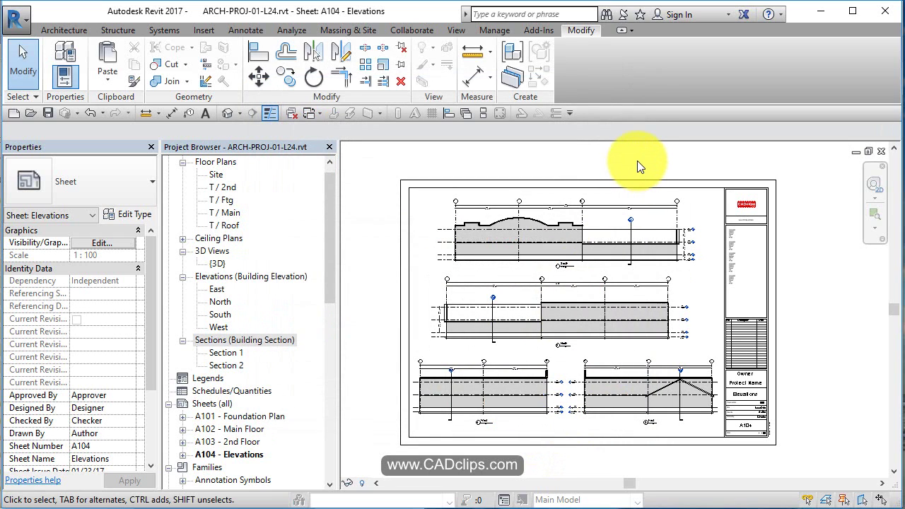